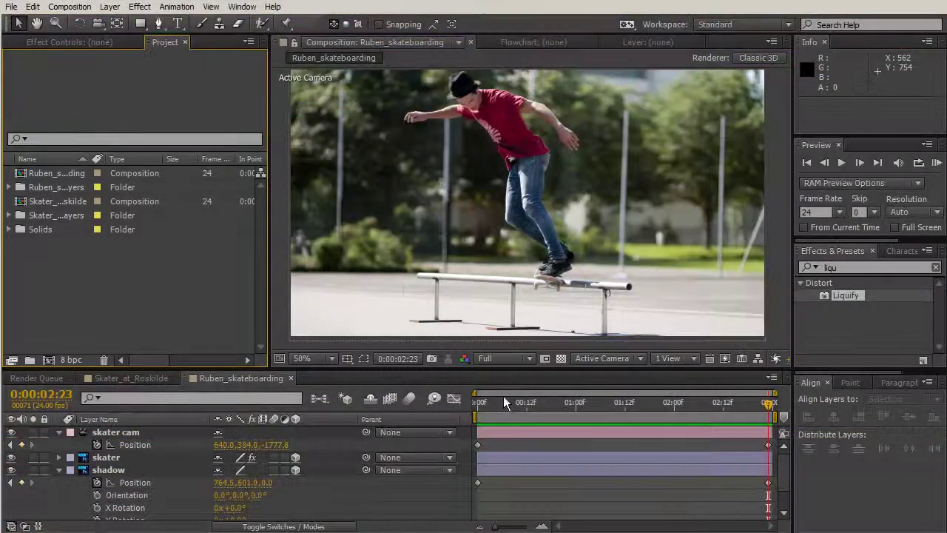
# Step: Import Skateboard_los_reyes.psd as a composition that retains layer sizes, with editable layer styles
pyautogui.moveTo(503, 396); pyautogui.dragTo(674, 406)
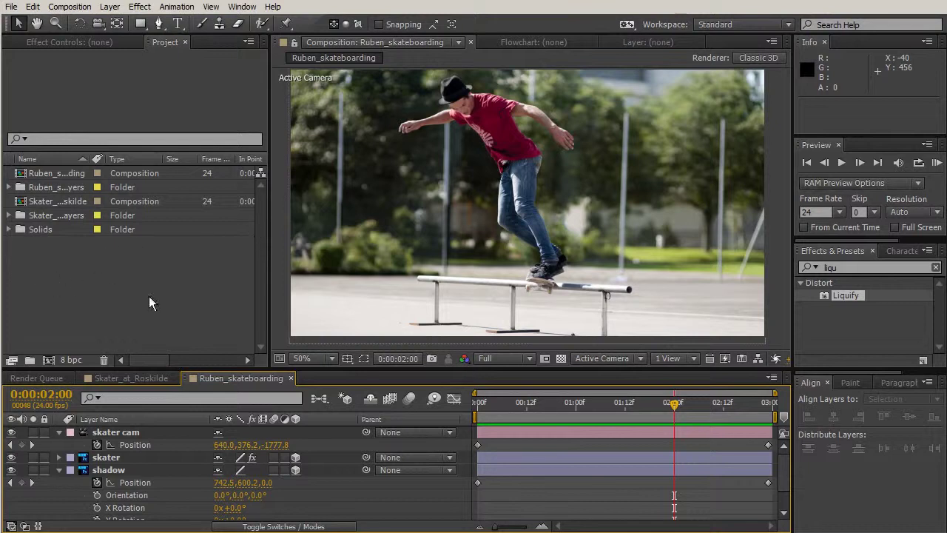
pyautogui.doubleClick(63, 289)
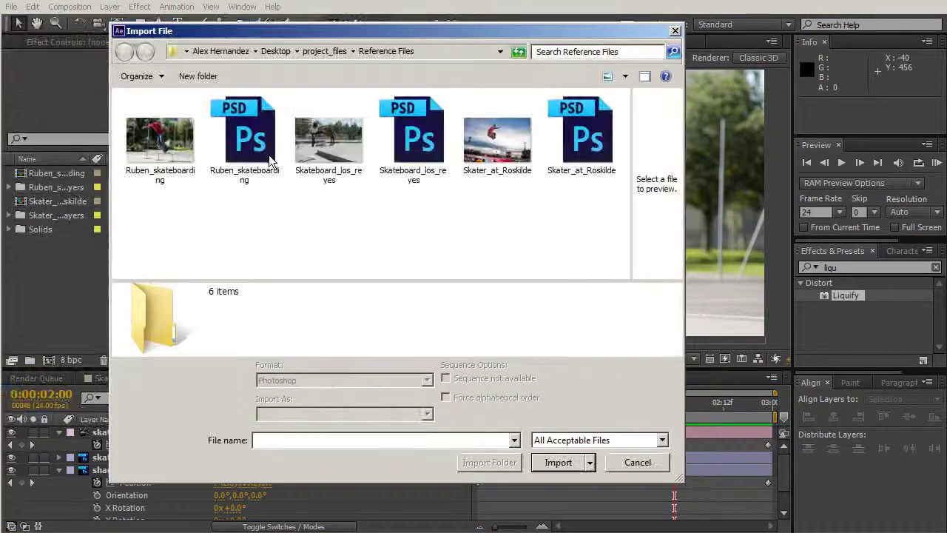
pyautogui.click(415, 147)
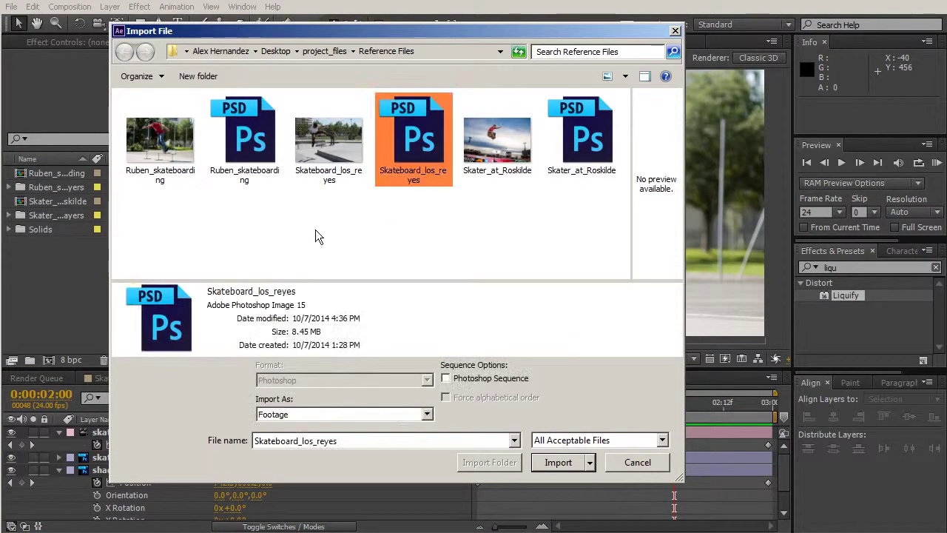
pyautogui.click(426, 415)
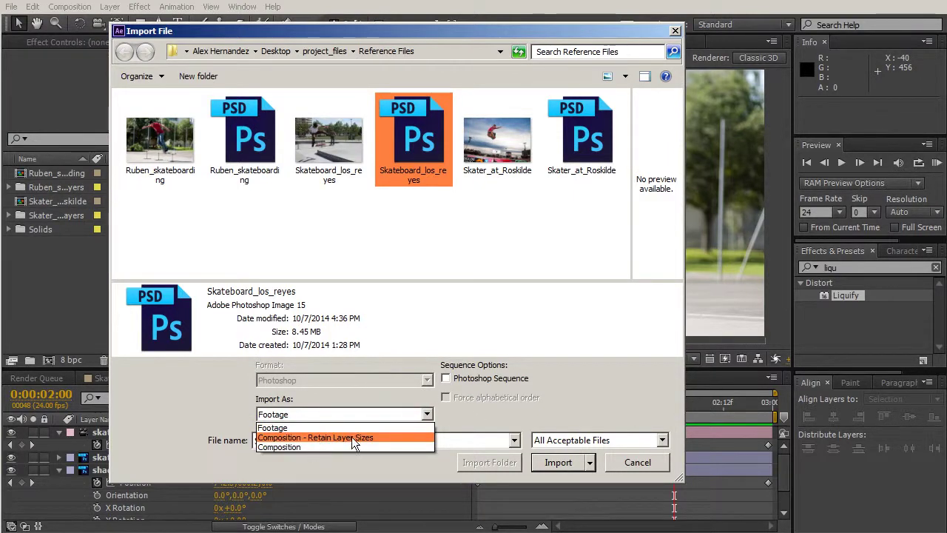
pyautogui.click(367, 437)
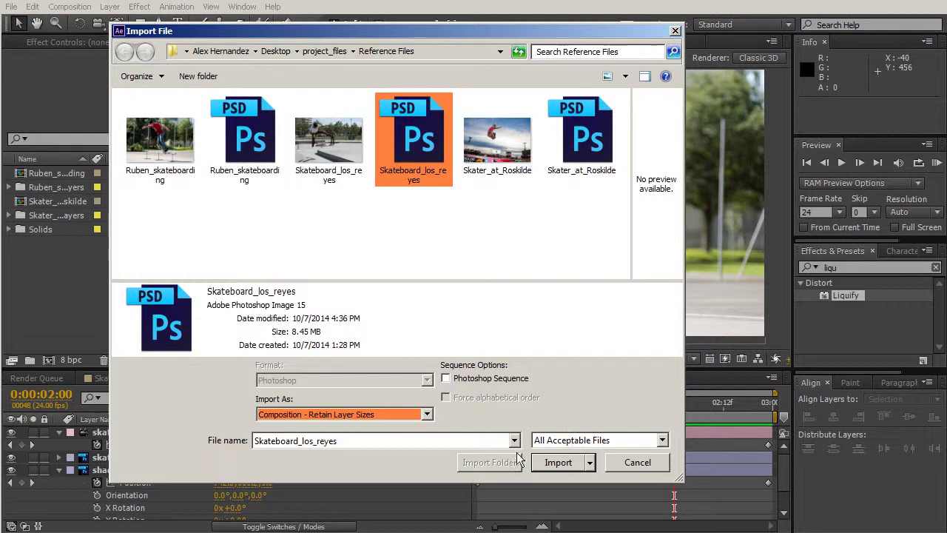
pyautogui.click(566, 463)
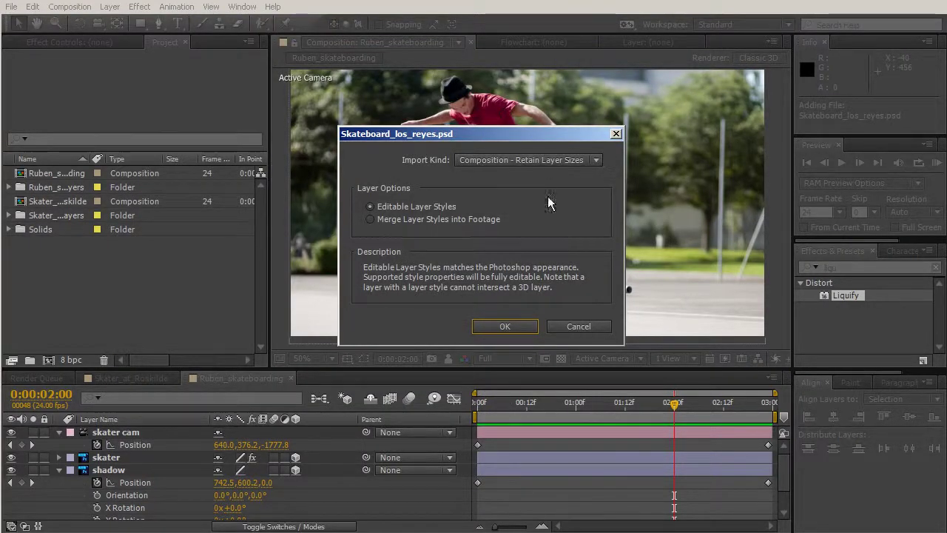
pyautogui.click(505, 326)
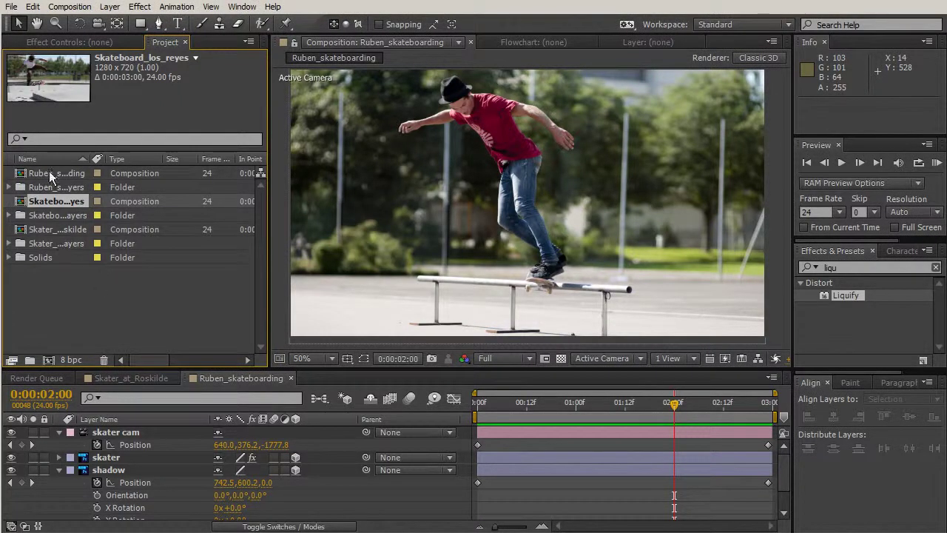
# Step: Open the Skateboard_los_reyes composition and place a puppet pin on the skater's head in Layer 1
pyautogui.doubleClick(45, 198)
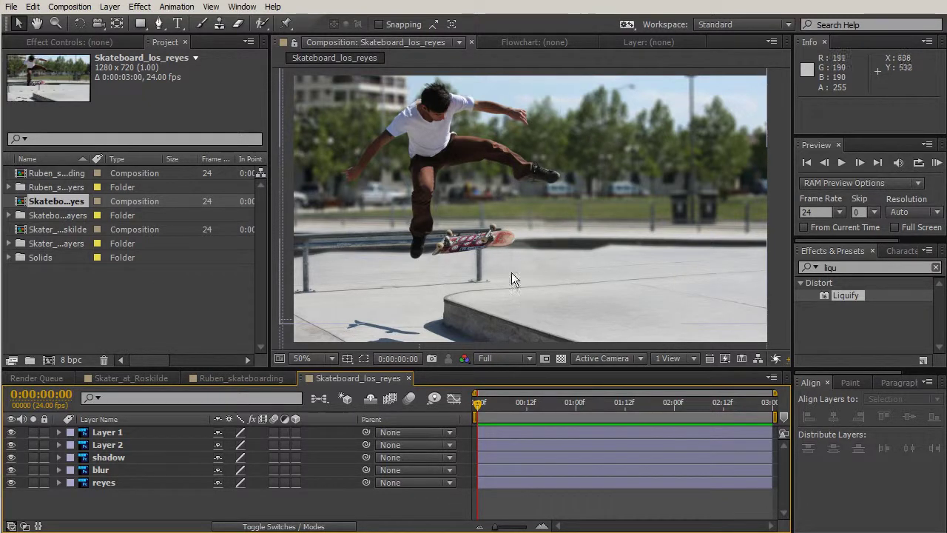
pyautogui.moveTo(479, 402)
pyautogui.mouseDown()
pyautogui.moveTo(526, 401)
pyautogui.moveTo(478, 402)
pyautogui.mouseUp()
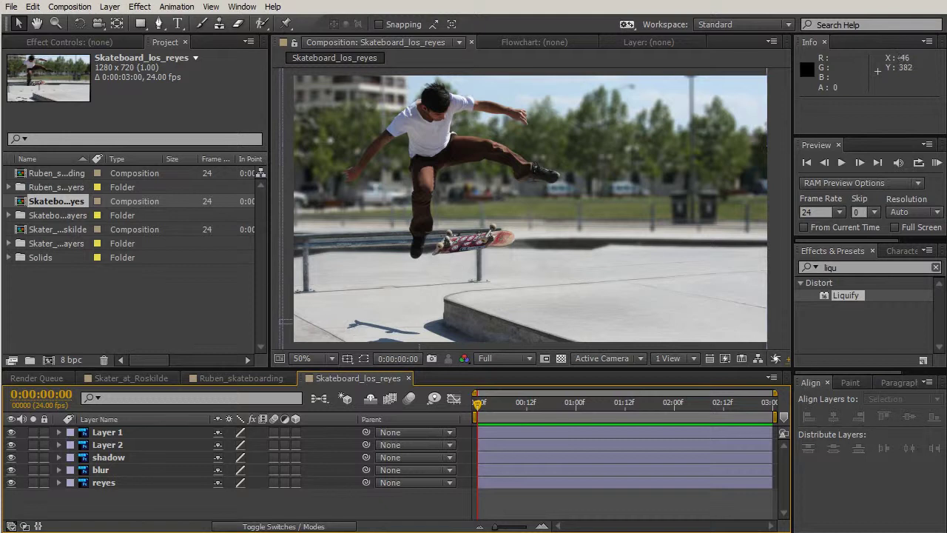
pyautogui.click(285, 25)
pyautogui.click(107, 432)
pyautogui.click(11, 433)
pyautogui.click(11, 433)
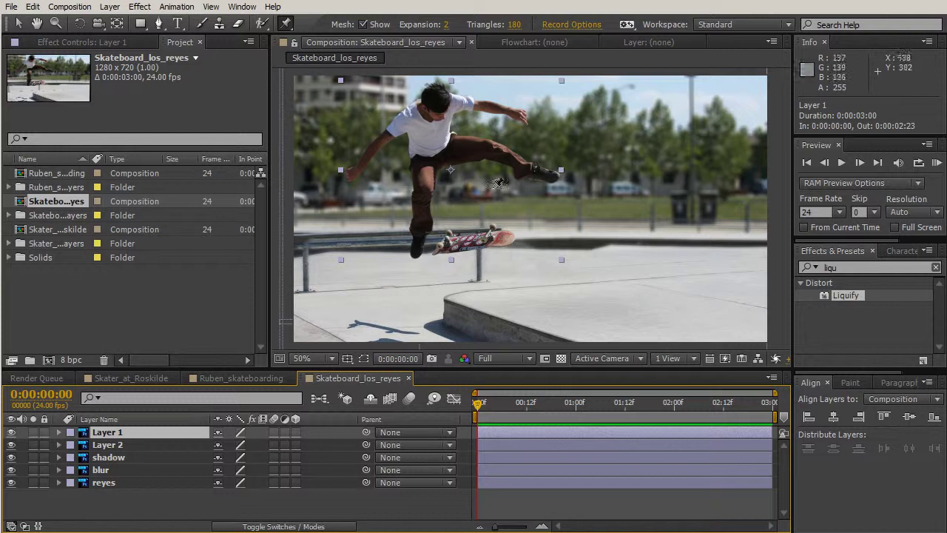
pyautogui.click(433, 105)
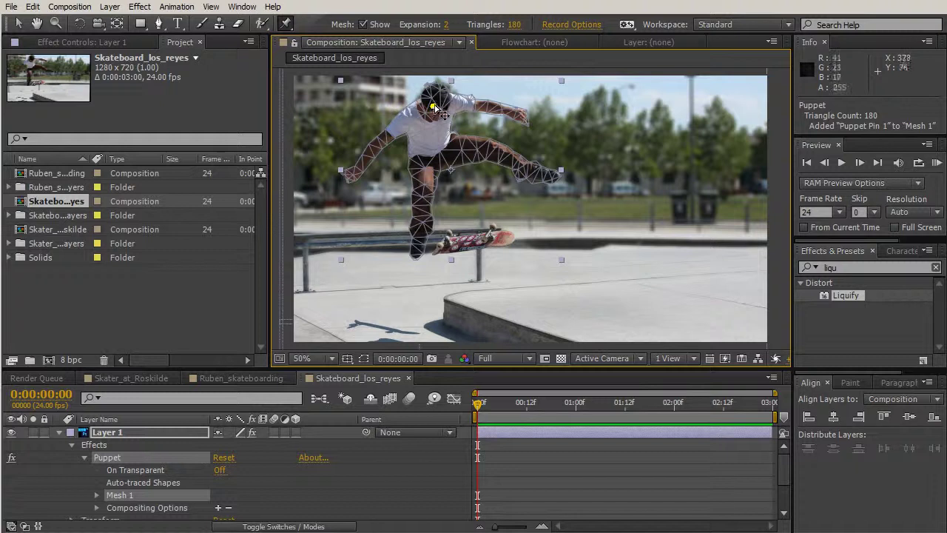
# Step: Set the puppet mesh expansion to 3 and its triangles to 382
pyautogui.click(447, 24)
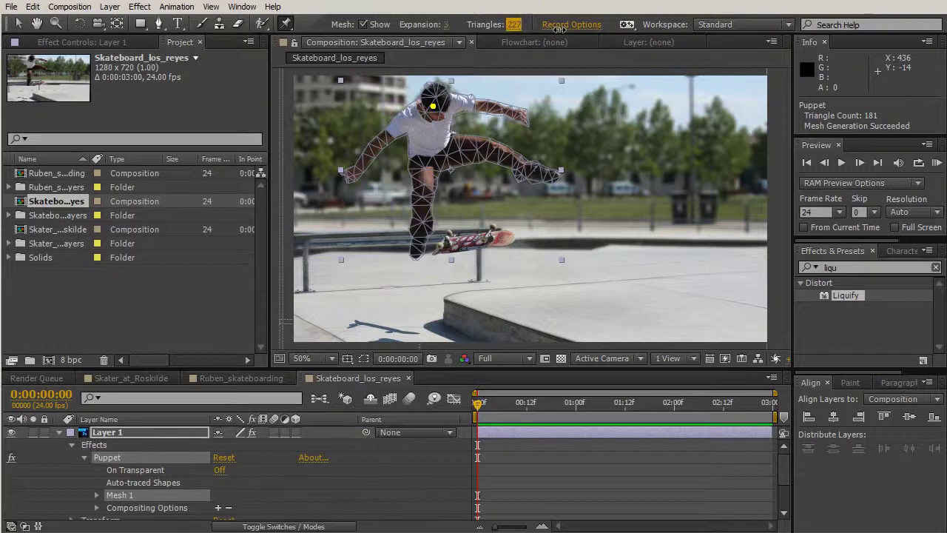
pyautogui.write('357')
pyautogui.press('Return')
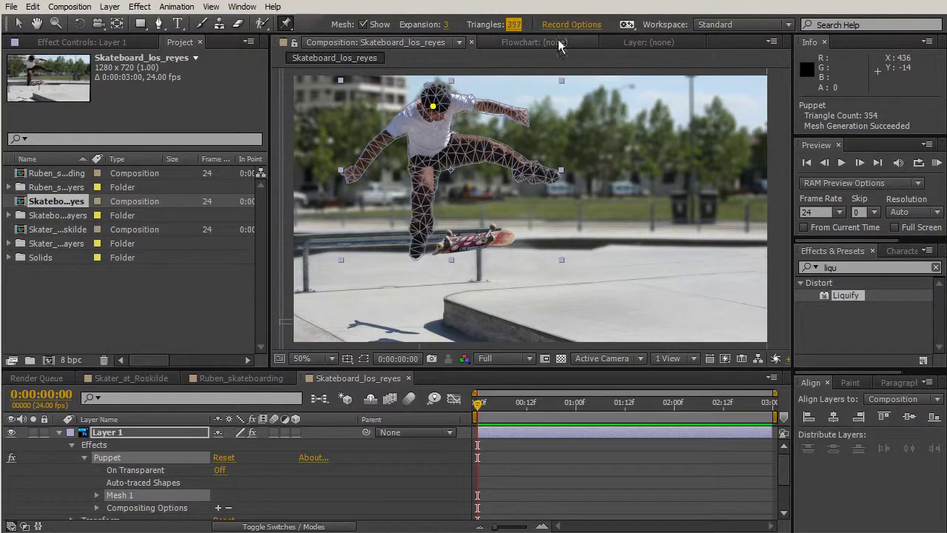
pyautogui.click(515, 26)
pyautogui.write('366')
pyautogui.press('Return')
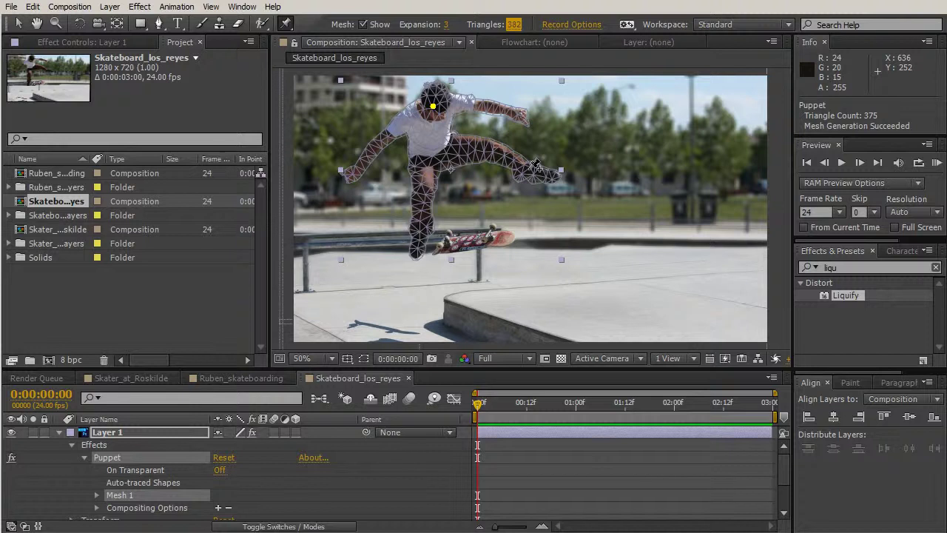
# Step: Add puppet pins at both hips, shoulders, hands and feet of the skater
pyautogui.press('.')
pyautogui.press('space')
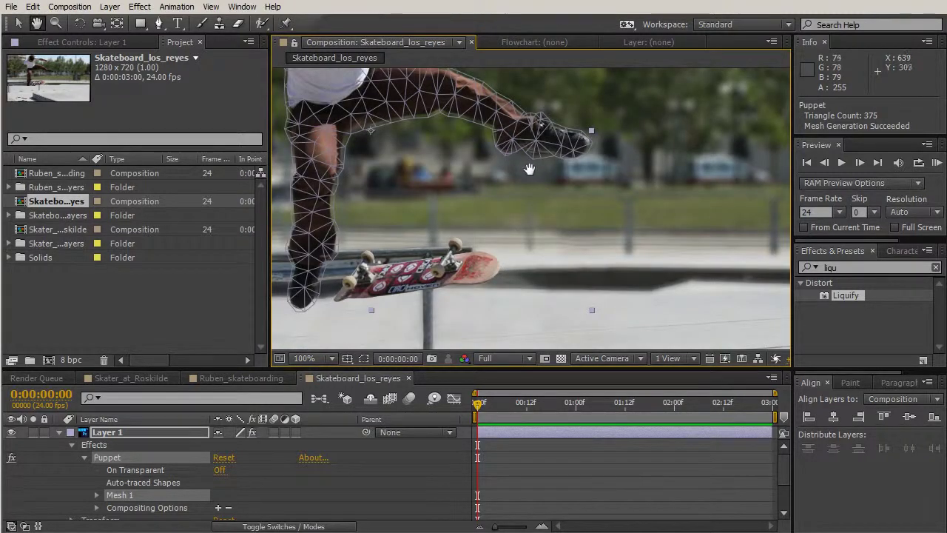
pyautogui.moveTo(528, 163); pyautogui.dragTo(626, 261)
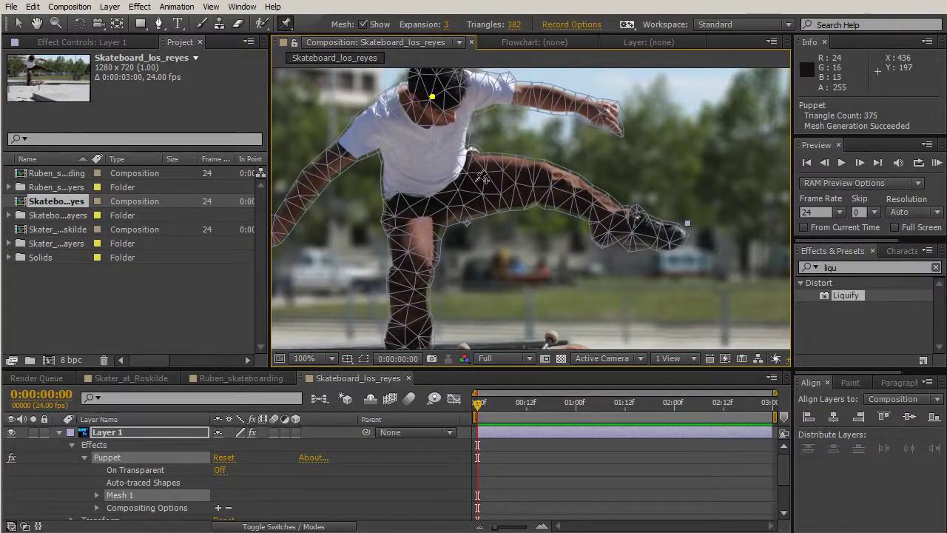
pyautogui.click(475, 182)
pyautogui.click(407, 216)
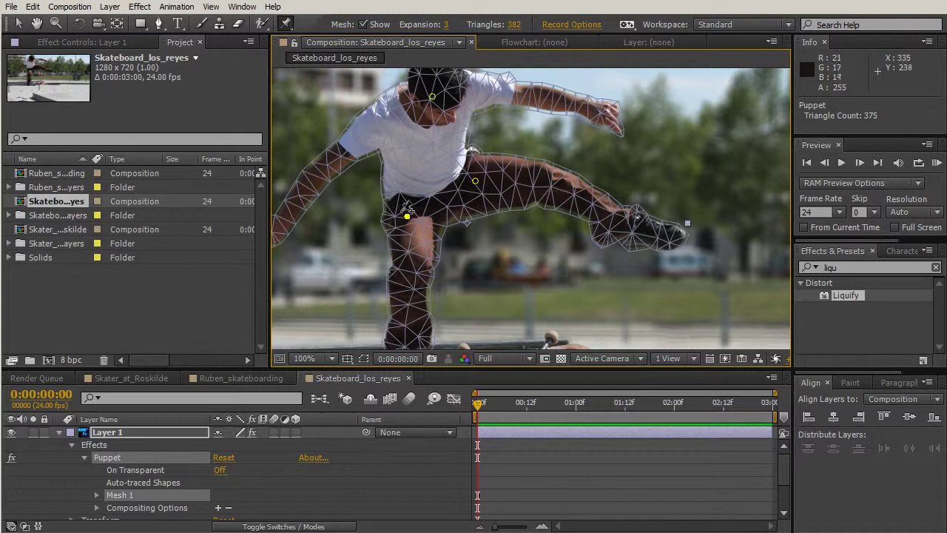
pyautogui.click(374, 129)
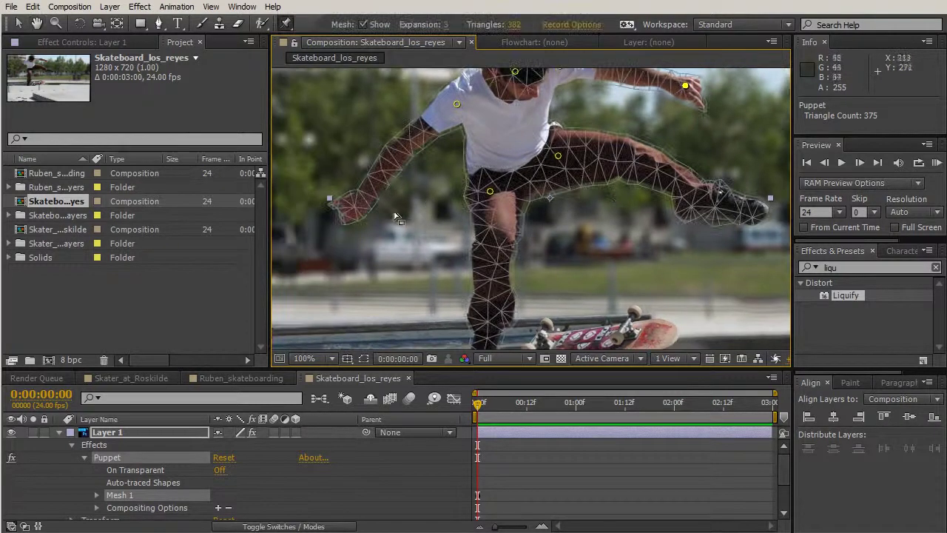
pyautogui.moveTo(508, 307); pyautogui.dragTo(460, 235)
pyautogui.click(436, 279)
pyautogui.click(693, 140)
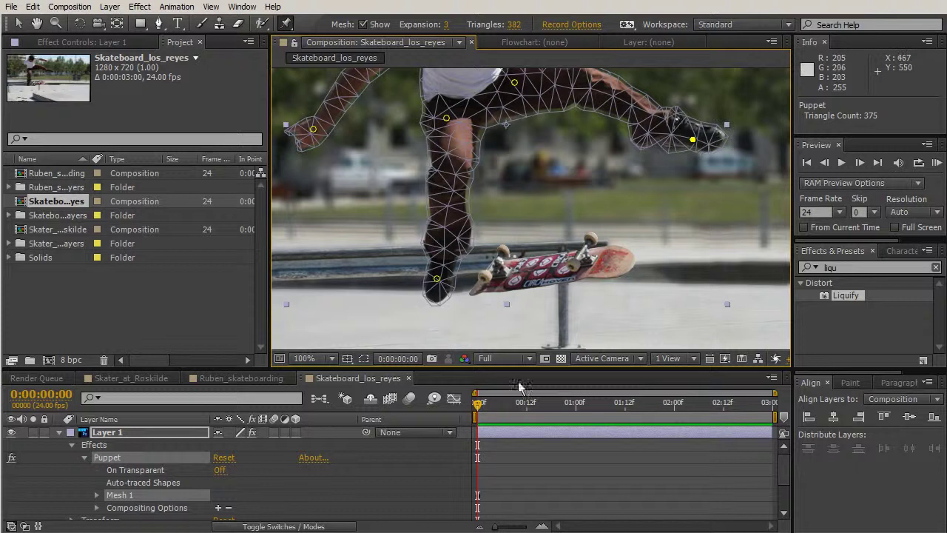
# Step: Try bending the skater's raised leg by moving its foot pin downward
pyautogui.moveTo(697, 171); pyautogui.dragTo(676, 251)
pyautogui.press(',')
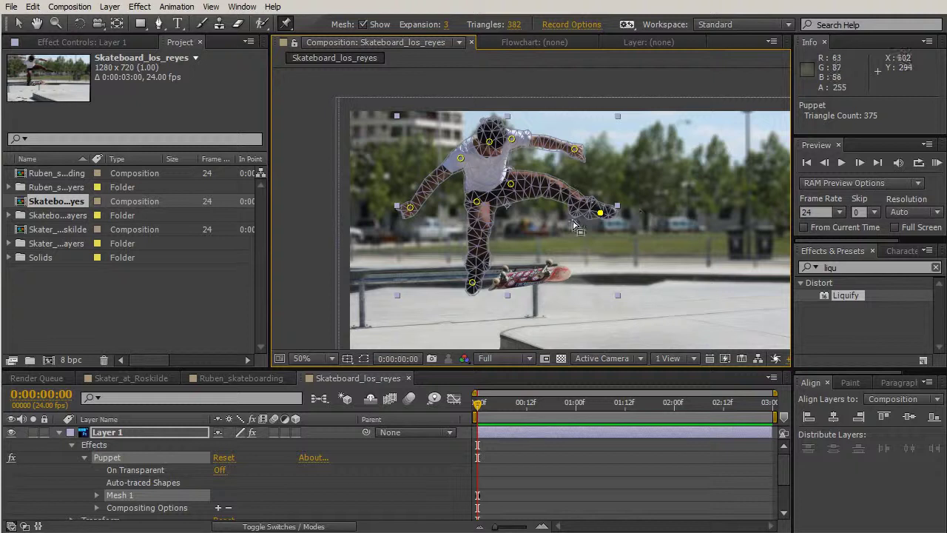
pyautogui.moveTo(603, 220); pyautogui.dragTo(593, 231)
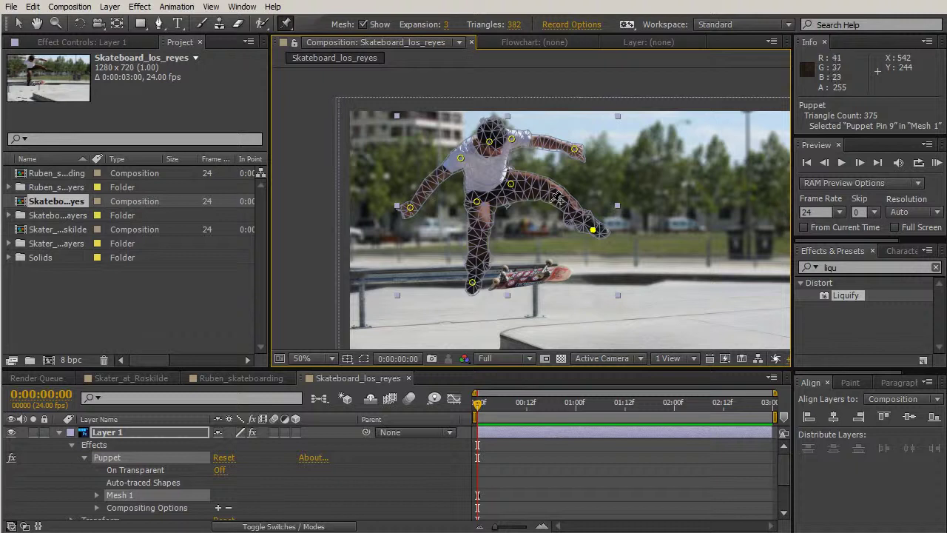
# Step: Add a puppet pin on the raised leg's knee and restore the leg to its original pose
pyautogui.scroll(2, 564, 196)
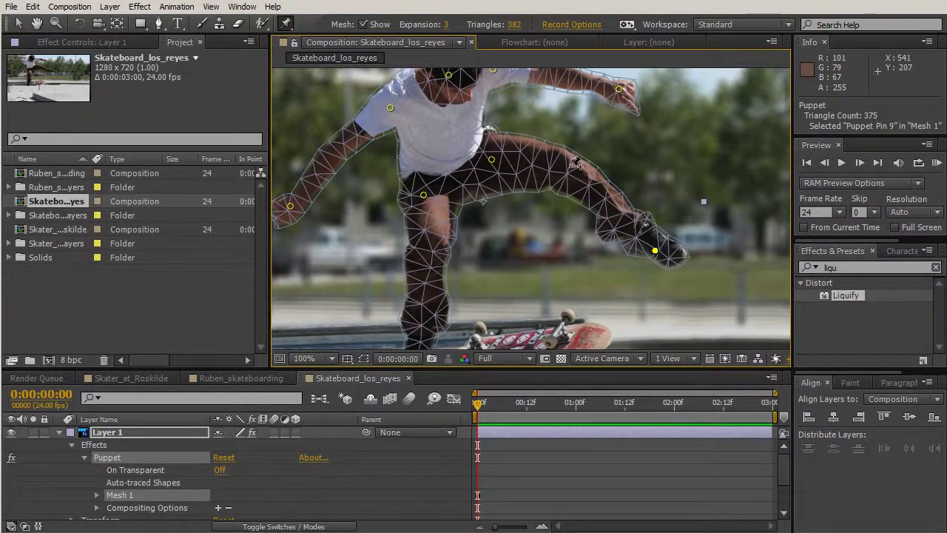
pyautogui.click(575, 166)
pyautogui.moveTo(581, 174)
pyautogui.mouseDown()
pyautogui.moveTo(549, 171)
pyautogui.moveTo(580, 169)
pyautogui.mouseUp()
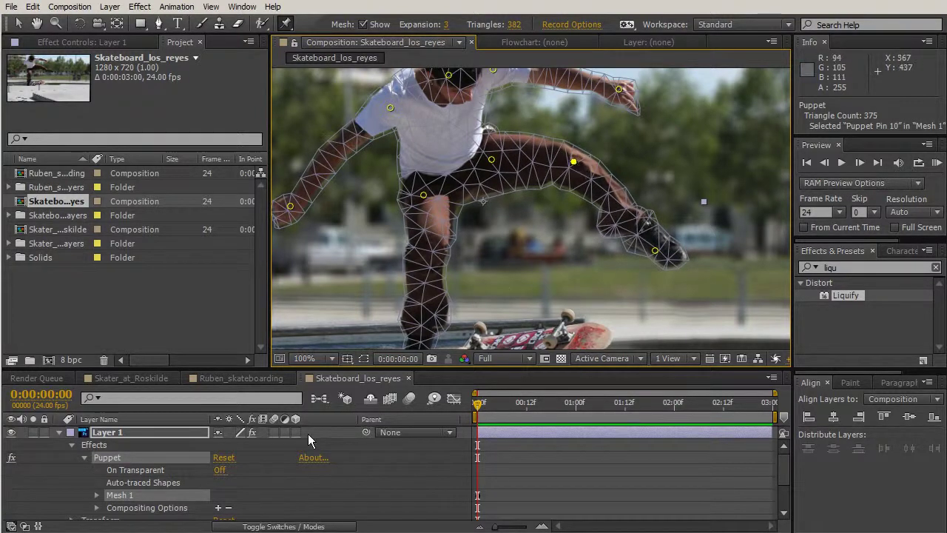
pyautogui.click(224, 458)
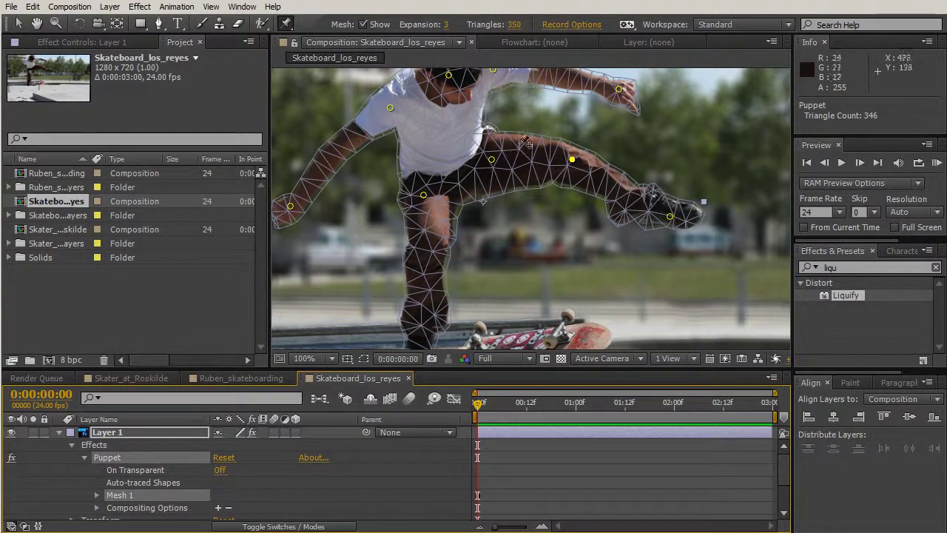
# Step: Place Puppet Starch pins on the raised leg's thigh and shin, enlarging each pin's extent and setting the shin's to 44
pyautogui.click(286, 28)
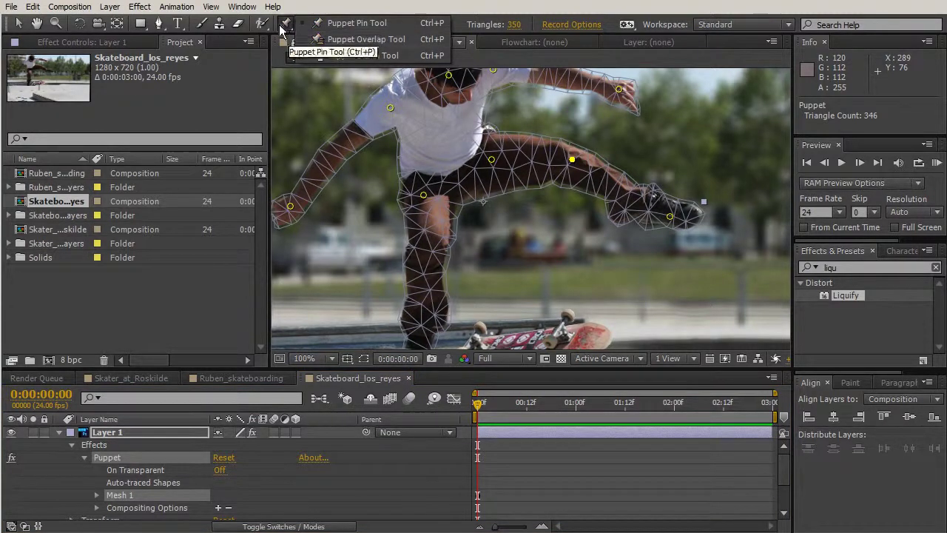
pyautogui.click(362, 56)
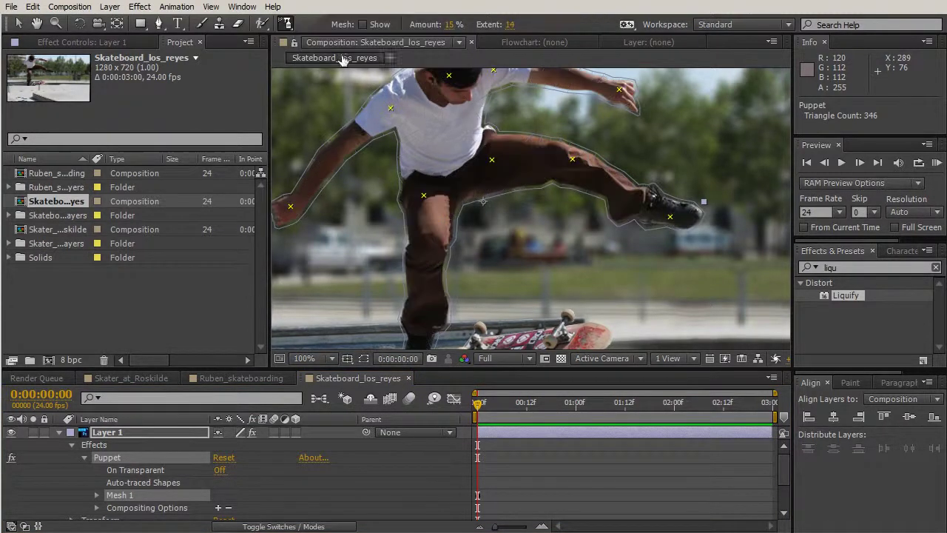
pyautogui.click(530, 161)
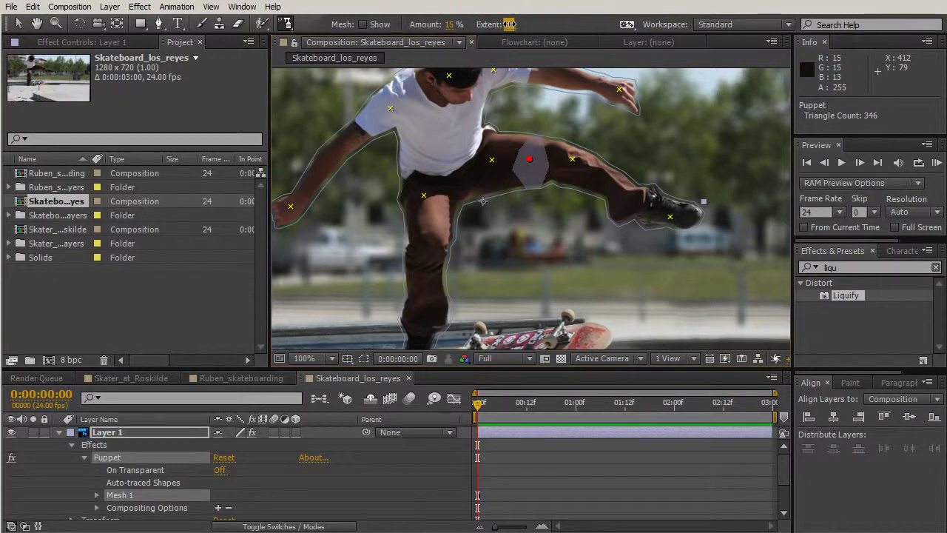
pyautogui.moveTo(509, 24); pyautogui.dragTo(512, 24)
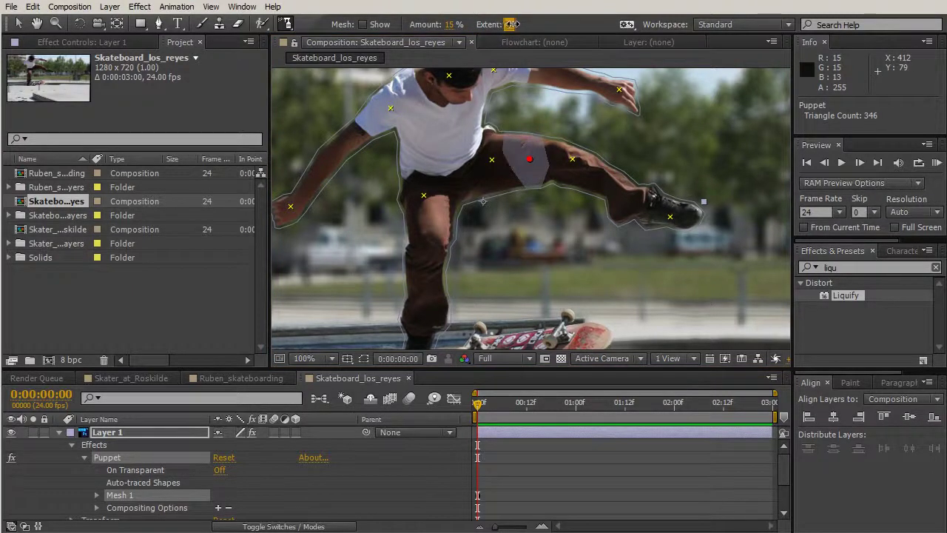
pyautogui.click(610, 176)
pyautogui.moveTo(509, 24); pyautogui.dragTo(532, 25)
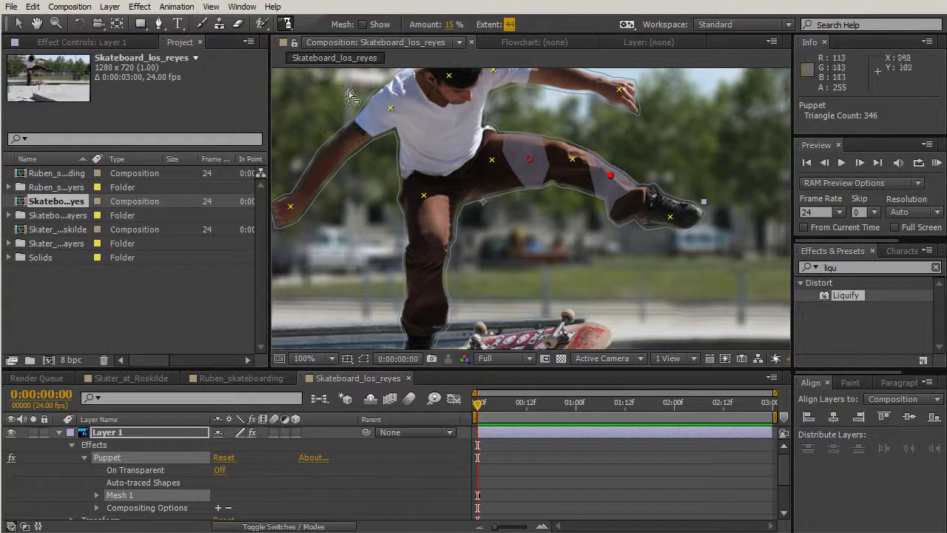
# Step: Raise the puppet mesh triangles to 401 using the Puppet Pin tool's settings
pyautogui.click(286, 24)
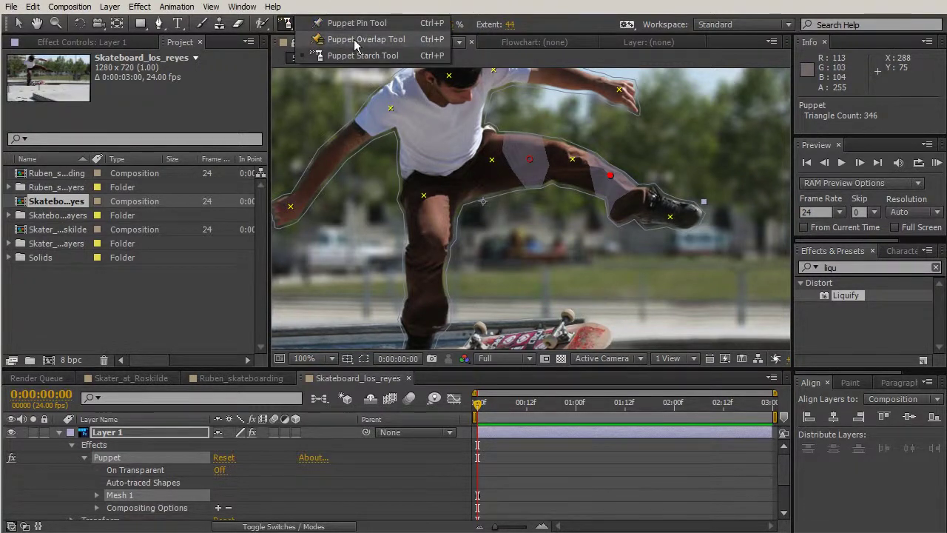
pyautogui.click(357, 27)
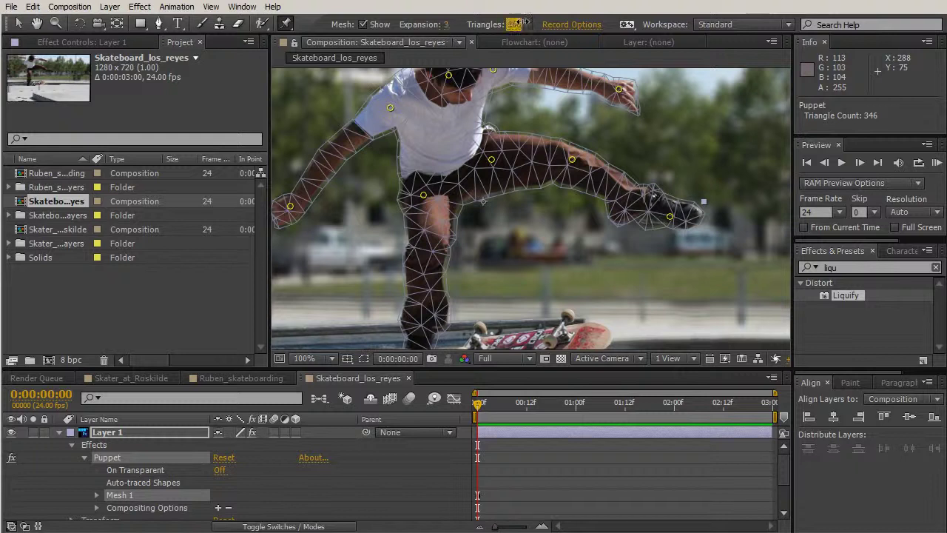
pyautogui.moveTo(547, 24); pyautogui.dragTo(547, 25)
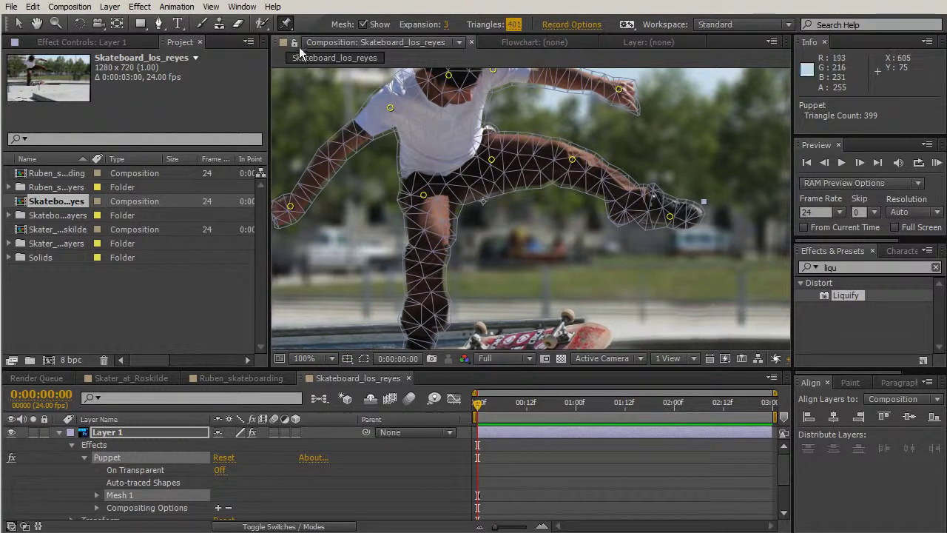
# Step: Move the shin's starch pin down toward the raised leg's ankle with the Puppet Starch tool
pyautogui.click(288, 24)
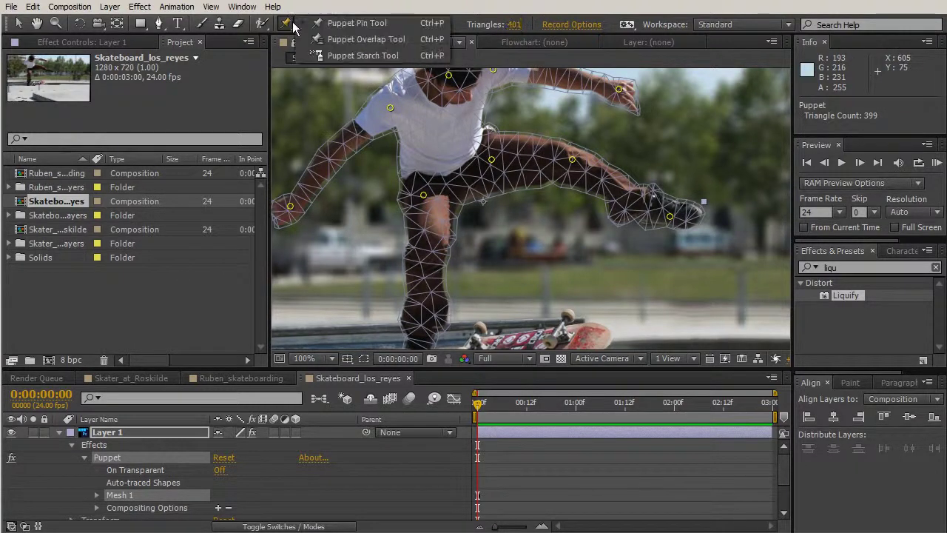
pyautogui.click(364, 57)
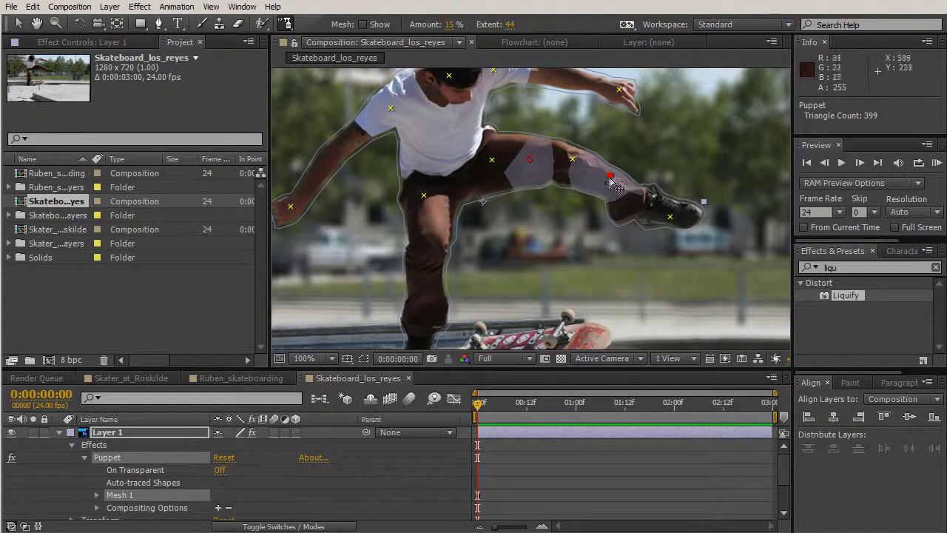
pyautogui.moveTo(610, 176); pyautogui.dragTo(619, 191)
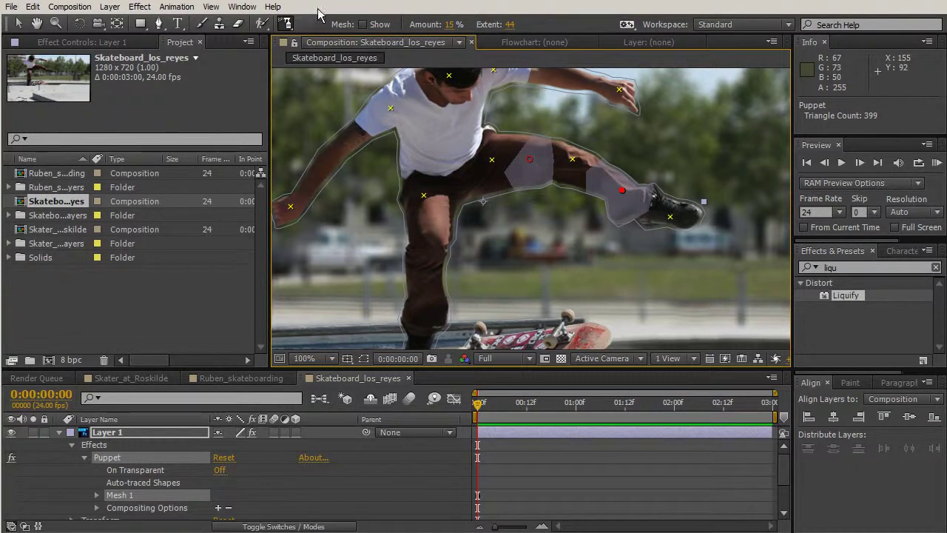
# Step: Pose the skater at the first frame by repositioning the puppet pins on the raised knee and foot, the standing foot and both hands
pyautogui.moveTo(288, 28); pyautogui.dragTo(329, 25)
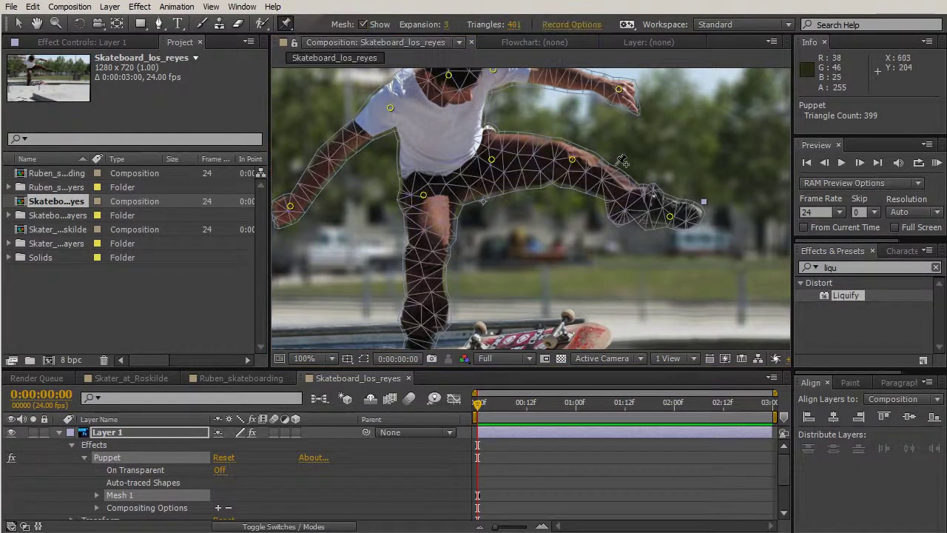
pyautogui.moveTo(669, 217); pyautogui.dragTo(659, 234)
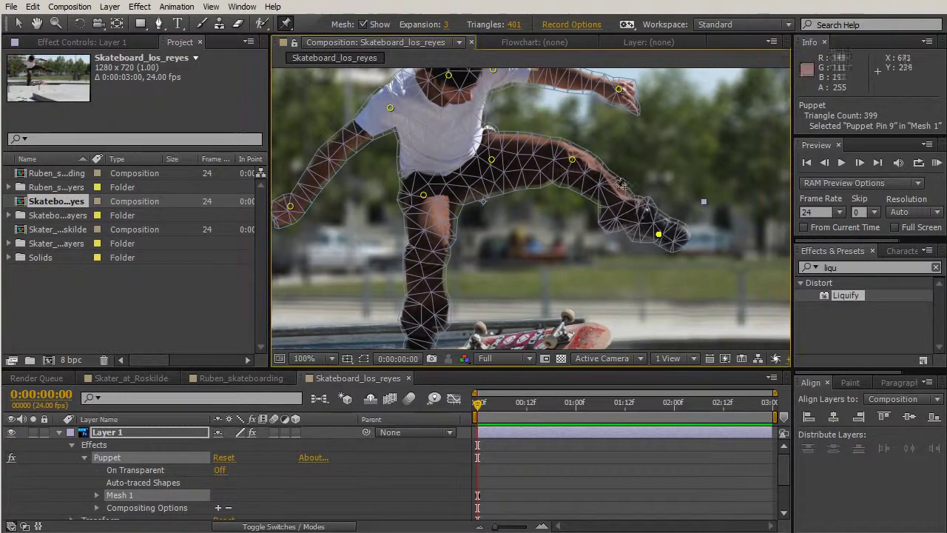
pyautogui.moveTo(572, 160); pyautogui.dragTo(574, 185)
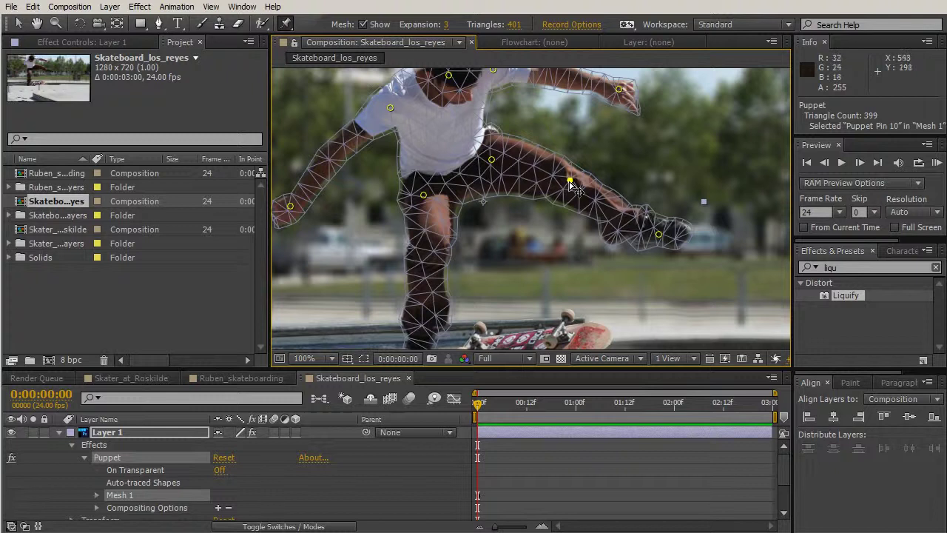
pyautogui.moveTo(658, 235); pyautogui.dragTo(653, 249)
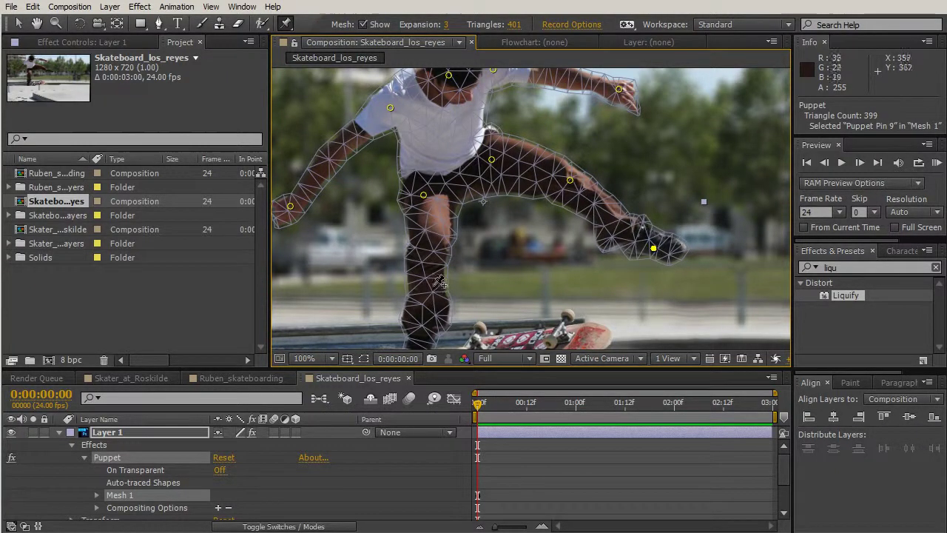
pyautogui.moveTo(438, 289)
pyautogui.mouseDown()
pyautogui.moveTo(453, 237)
pyautogui.moveTo(416, 298)
pyautogui.moveTo(442, 301)
pyautogui.mouseUp()
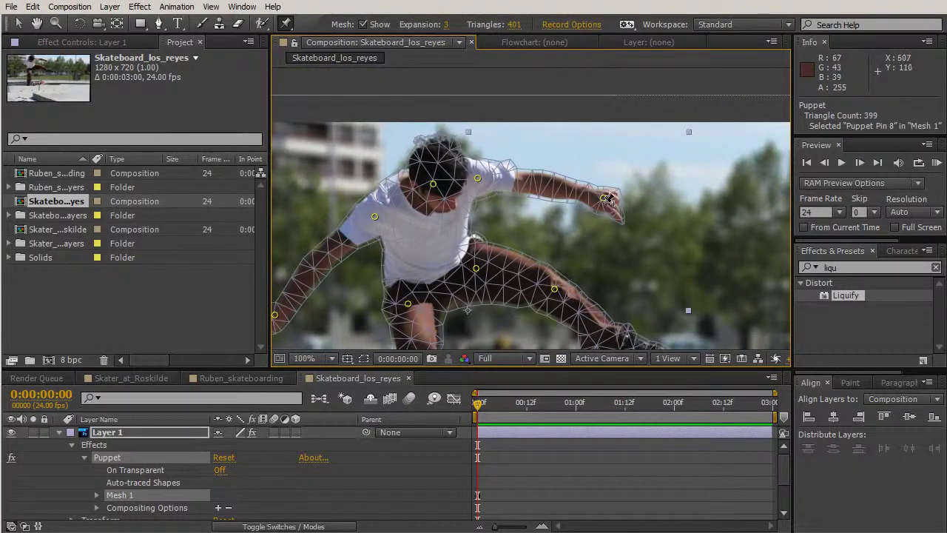
pyautogui.moveTo(604, 198); pyautogui.dragTo(600, 216)
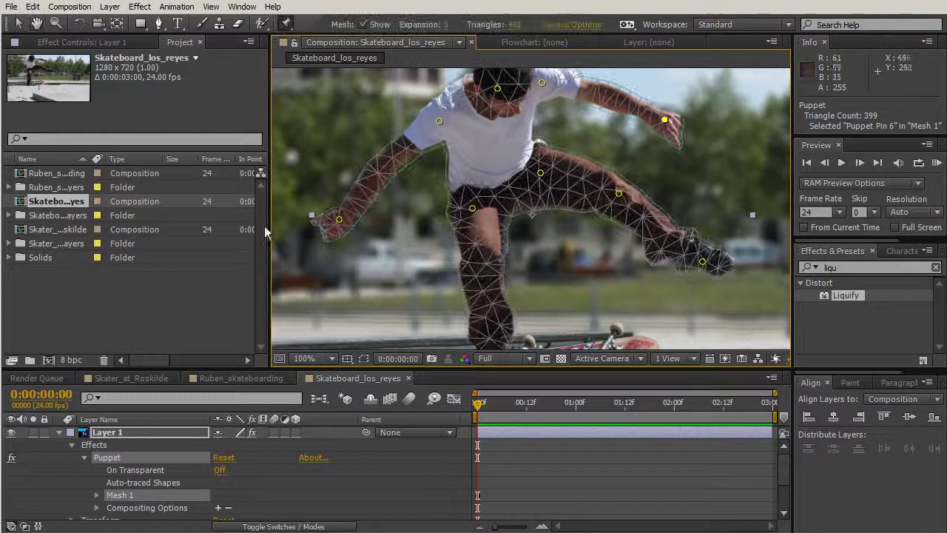
pyautogui.moveTo(340, 219); pyautogui.dragTo(370, 233)
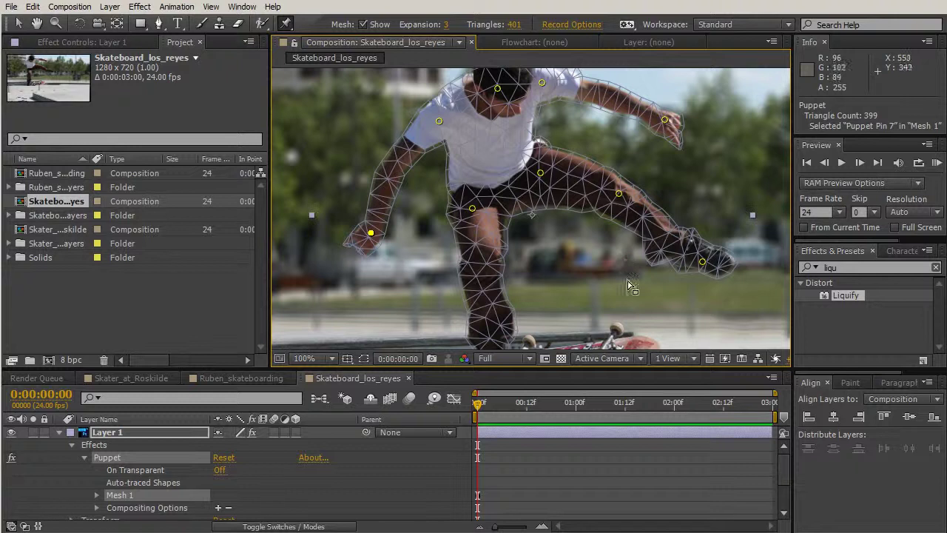
# Step: Preview the skater's puppet animation from the first frame with the whole figure in view
pyautogui.press(',')
pyautogui.press(',')
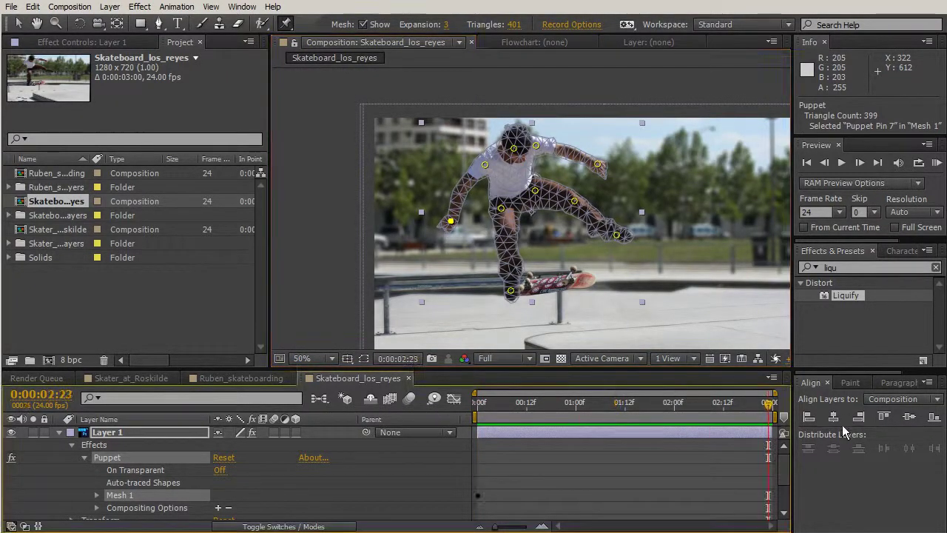
pyautogui.moveTo(770, 404); pyautogui.dragTo(474, 405)
pyautogui.press('KP_0')
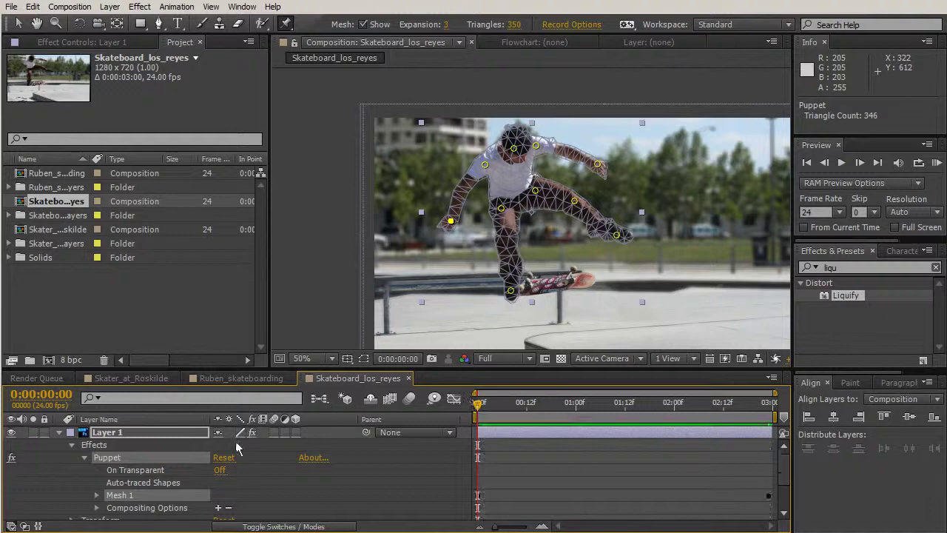
# Step: Animate the skater layer's Position with a keyframe at the last frame and the value 442.0, 290.0 at the first frame
pyautogui.click(514, 442)
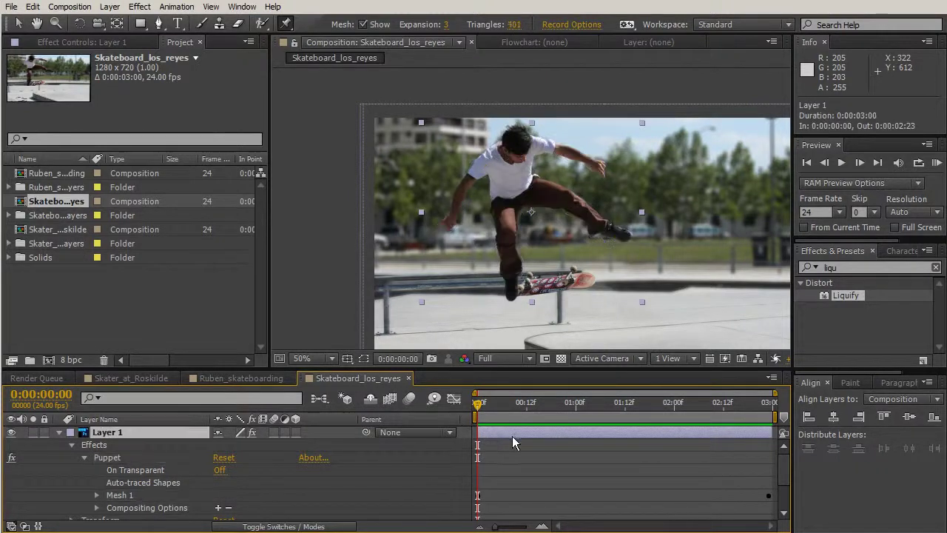
pyautogui.press('p')
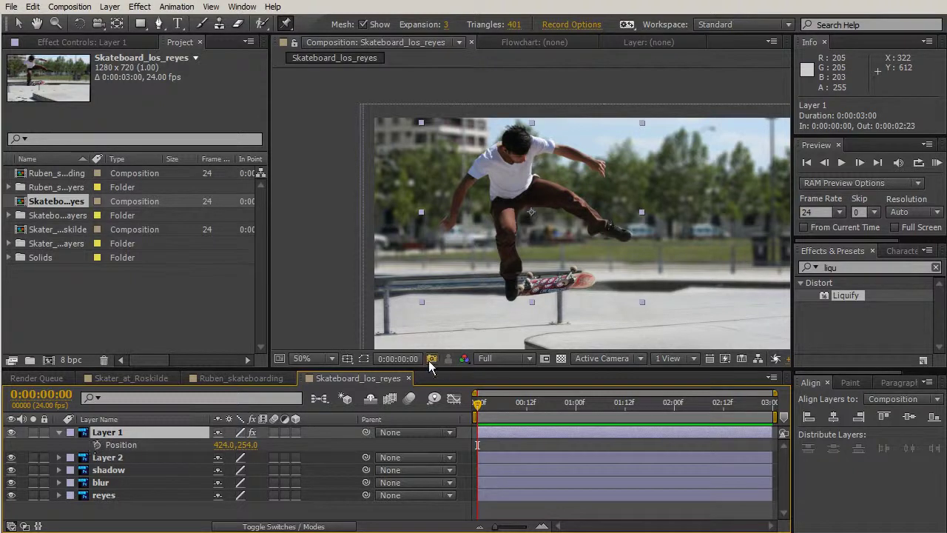
pyautogui.press('End')
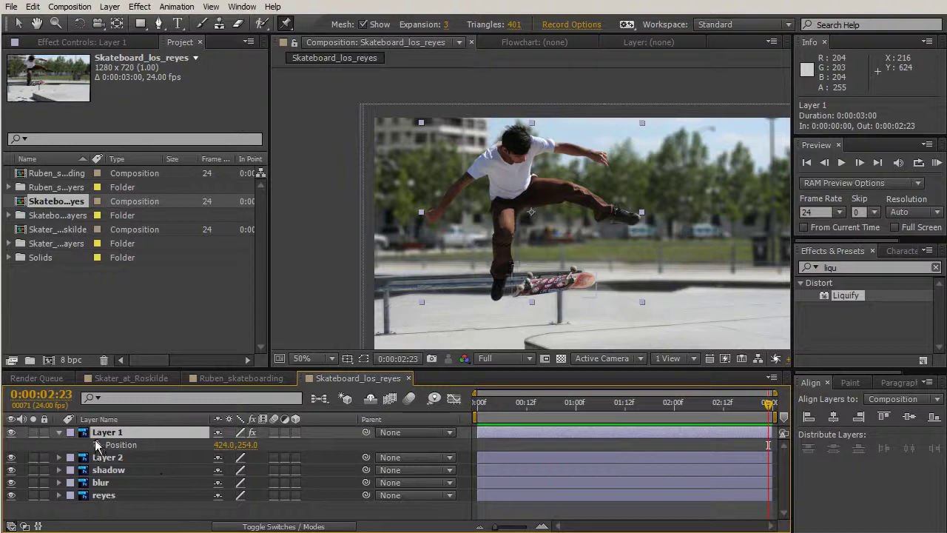
pyautogui.click(97, 443)
pyautogui.click(19, 23)
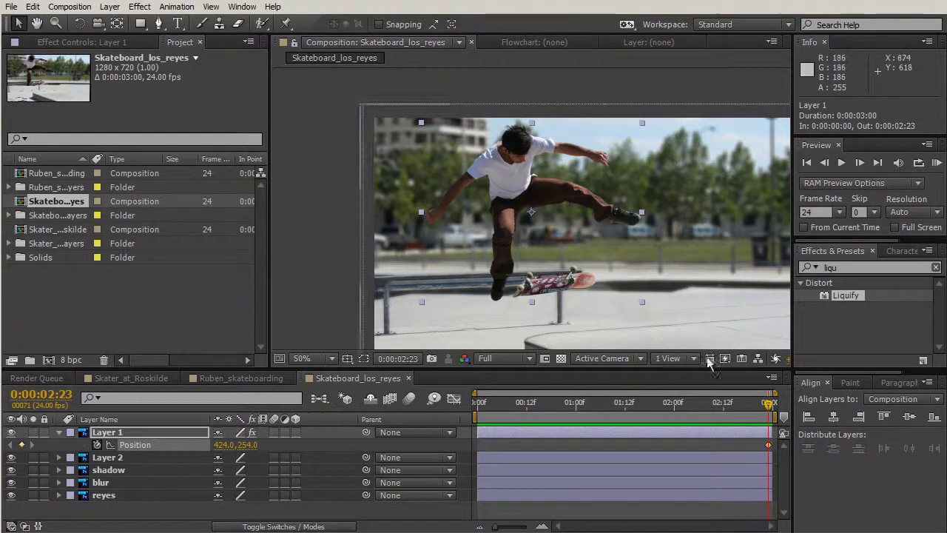
pyautogui.moveTo(769, 411); pyautogui.dragTo(477, 405)
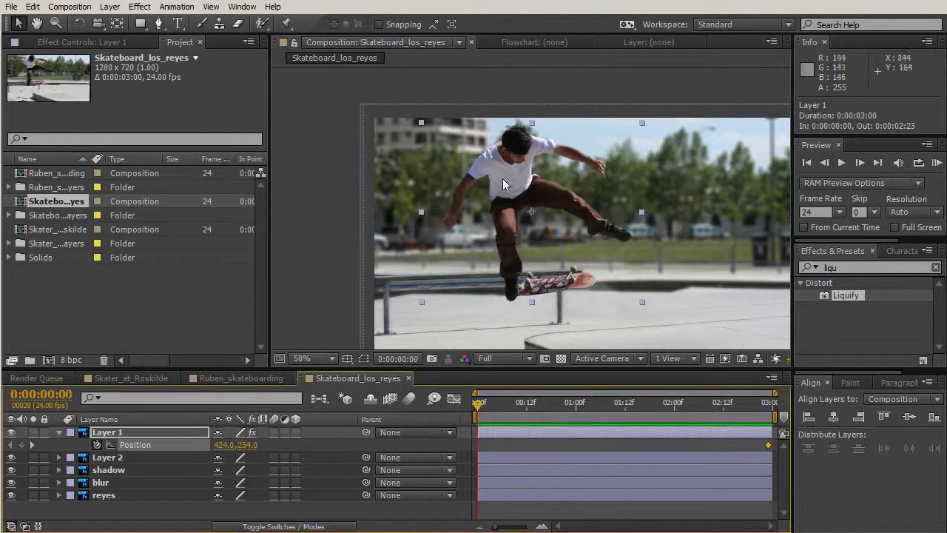
pyautogui.moveTo(507, 183); pyautogui.dragTo(513, 199)
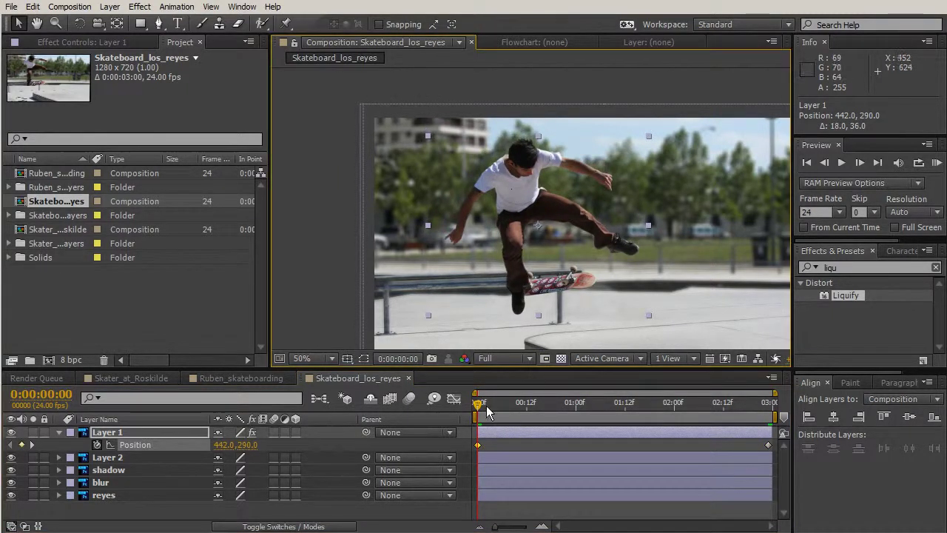
# Step: Scrub and preview the skater's combined position and puppet motion, ending at the first frame
pyautogui.moveTo(474, 405); pyautogui.dragTo(756, 433)
pyautogui.press('KP_0')
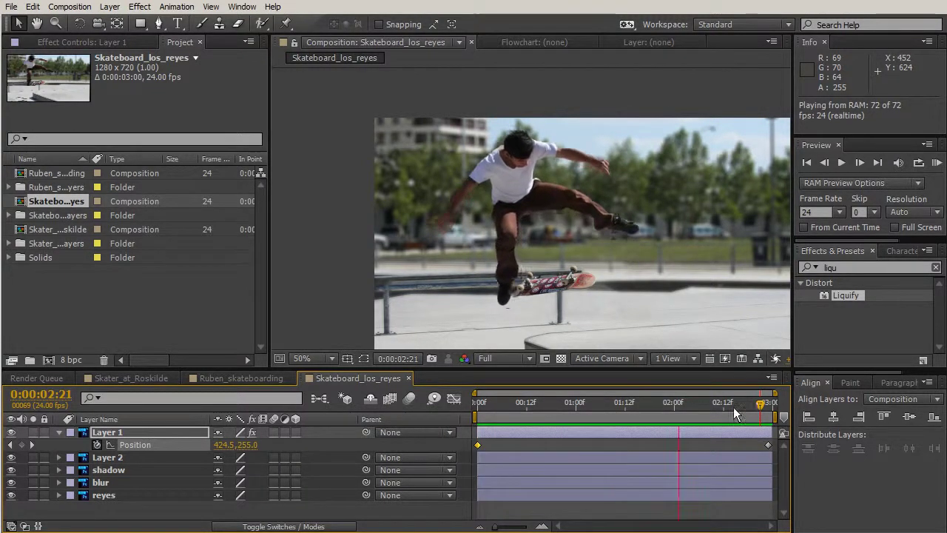
pyautogui.press('space')
pyautogui.click(771, 409)
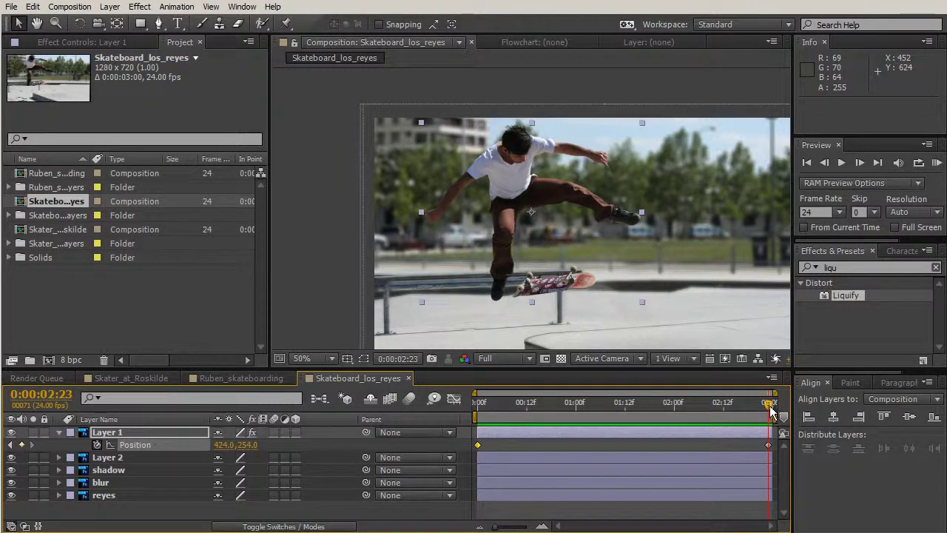
pyautogui.moveTo(771, 409); pyautogui.dragTo(456, 403)
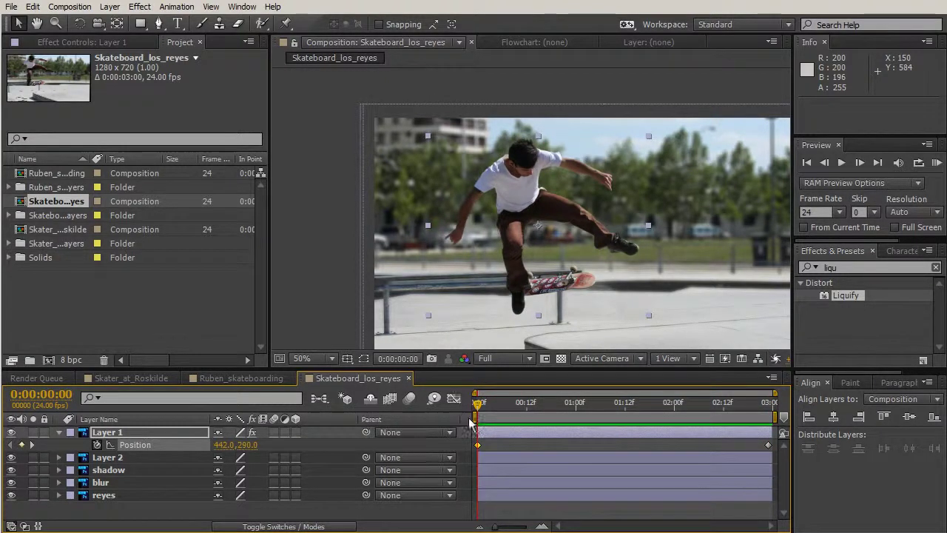
# Step: Add Position and Rotation keyframes to the skateboard on Layer 2 at the last frame, 0:00:02:23
pyautogui.click(137, 454)
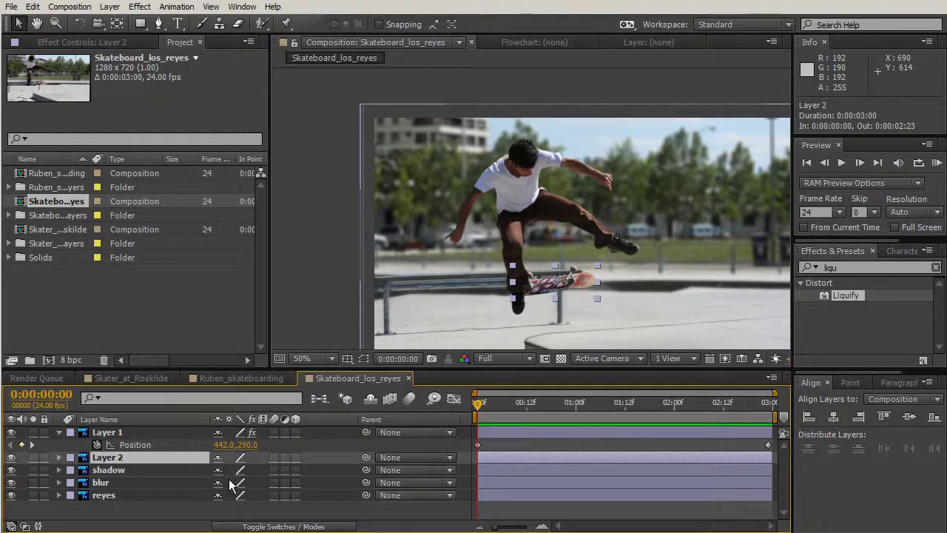
pyautogui.press('p')
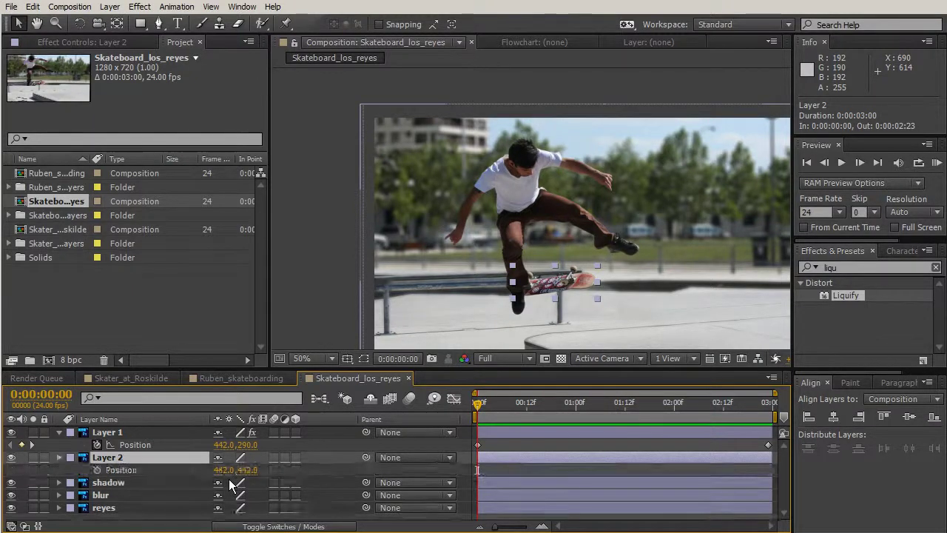
pyautogui.hotkey('shift', 'r')
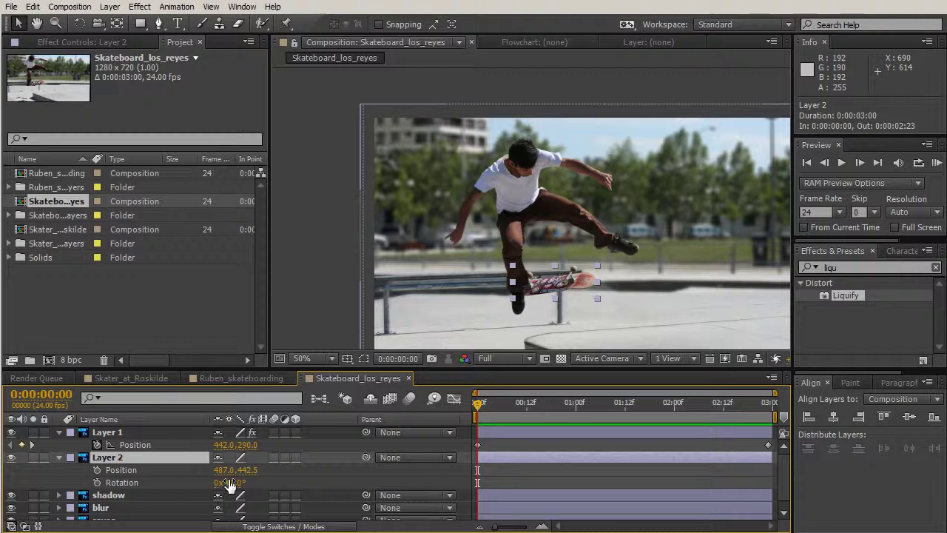
pyautogui.moveTo(482, 409); pyautogui.dragTo(784, 424)
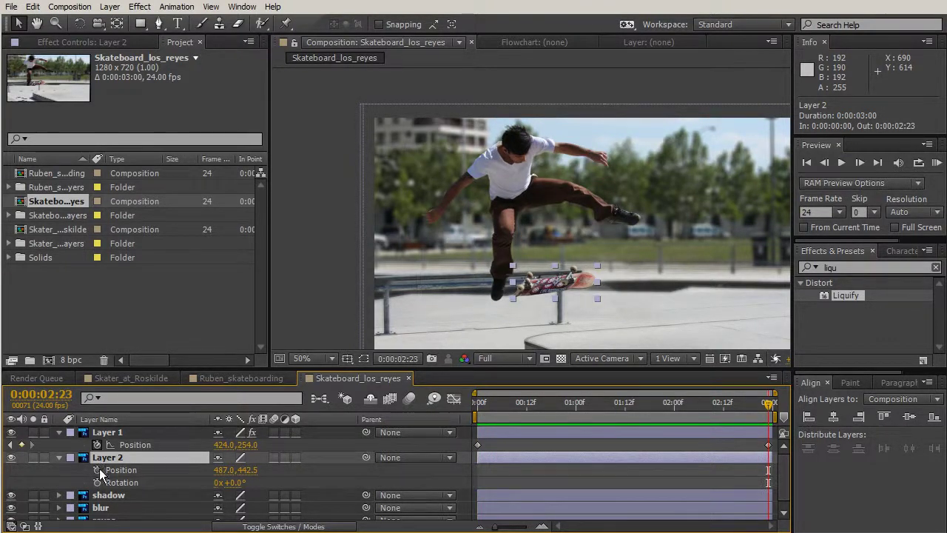
pyautogui.click(97, 470)
pyautogui.click(97, 483)
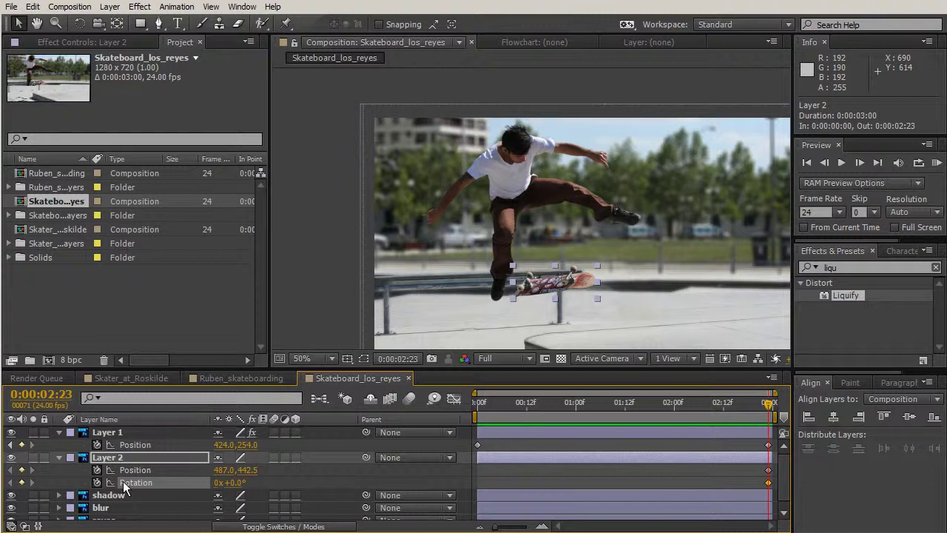
# Step: At the first frame, rotate the skateboard to -41° and move it to 505.0, 478.5
pyautogui.moveTo(769, 409); pyautogui.dragTo(478, 407)
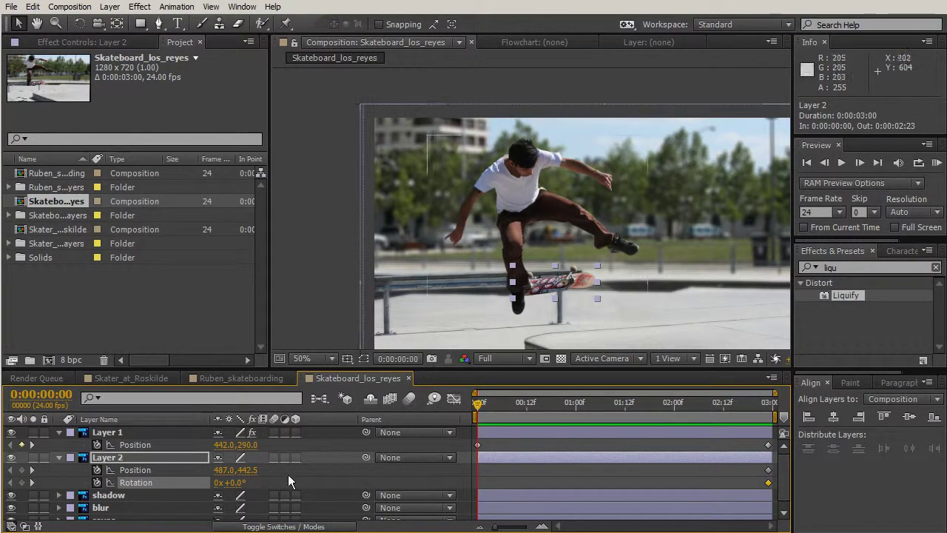
pyautogui.moveTo(235, 481); pyautogui.dragTo(210, 482)
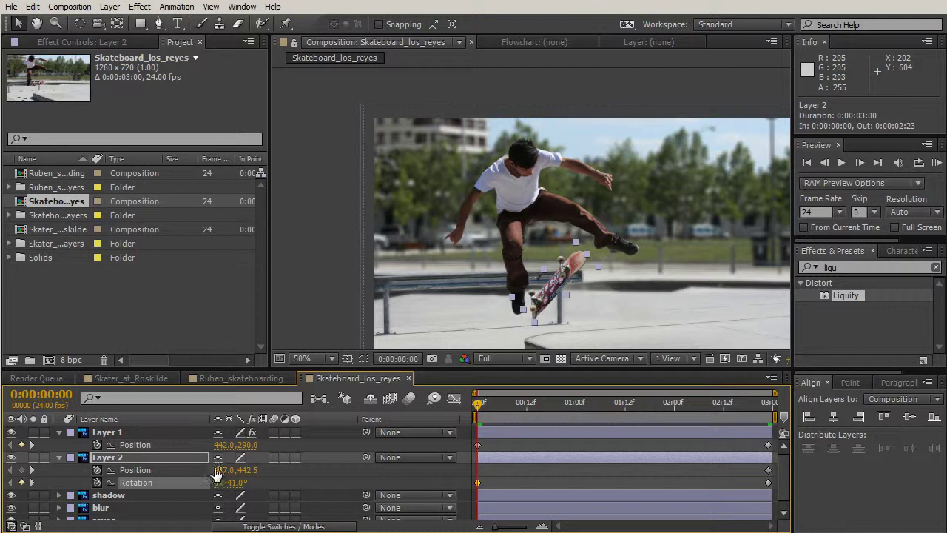
pyautogui.moveTo(550, 288); pyautogui.dragTo(562, 304)
# Step: Check the skateboard's motion at 0:00:01:05 and examine the board and its ground shadow up close
pyautogui.moveTo(477, 411); pyautogui.dragTo(592, 425)
pyautogui.press('h')
pyautogui.moveTo(555, 329); pyautogui.dragTo(512, 252)
pyautogui.press('v')
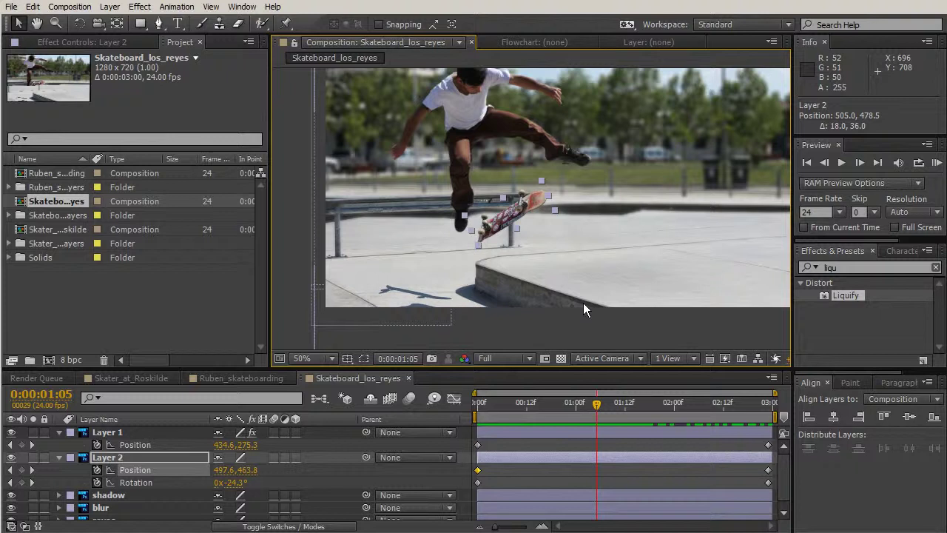
pyautogui.press('.')
pyautogui.press('h')
pyautogui.moveTo(439, 275); pyautogui.dragTo(574, 157)
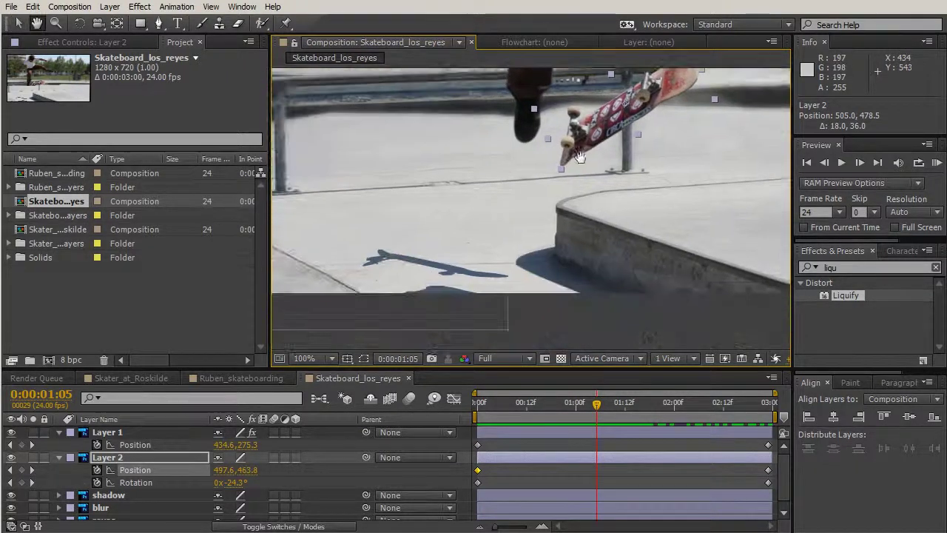
pyautogui.press('v')
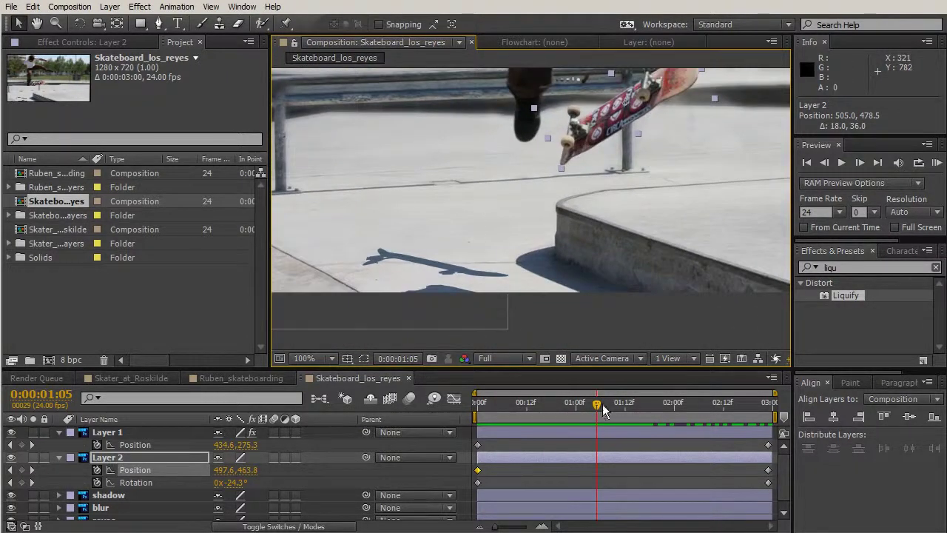
# Step: Step through the opening frames to compare the skateboard's movement with its shadow
pyautogui.press('Home')
pyautogui.press('pagedown')
pyautogui.press('pagedown')
pyautogui.press('pagedown')
pyautogui.press('pagedown')
pyautogui.press('pagedown')
pyautogui.press('pagedown')
pyautogui.press('pagedown')
pyautogui.press('pagedown')
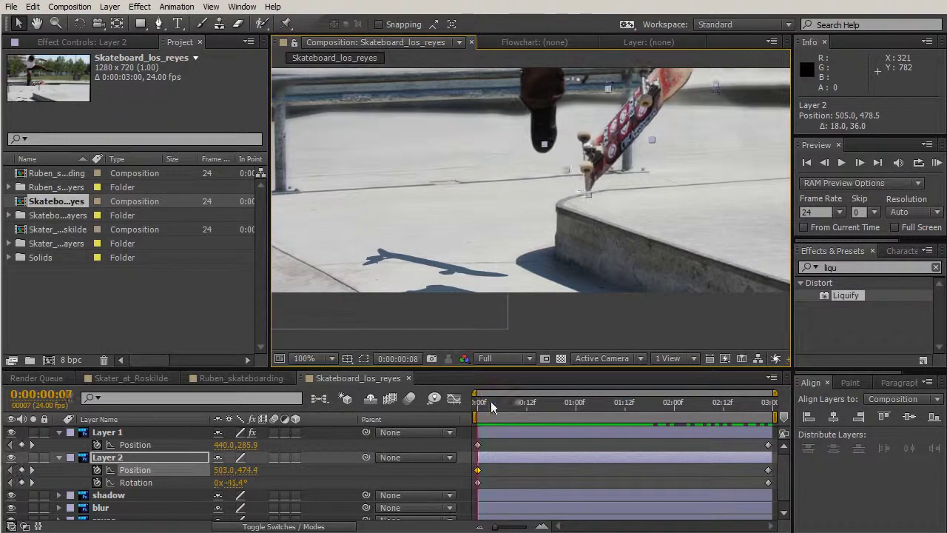
# Step: Move the shadow layer up on the ground to 166.0, 669.0 at the first frame
pyautogui.moveTo(492, 407)
pyautogui.mouseDown()
pyautogui.moveTo(747, 397)
pyautogui.moveTo(483, 403)
pyautogui.mouseUp()
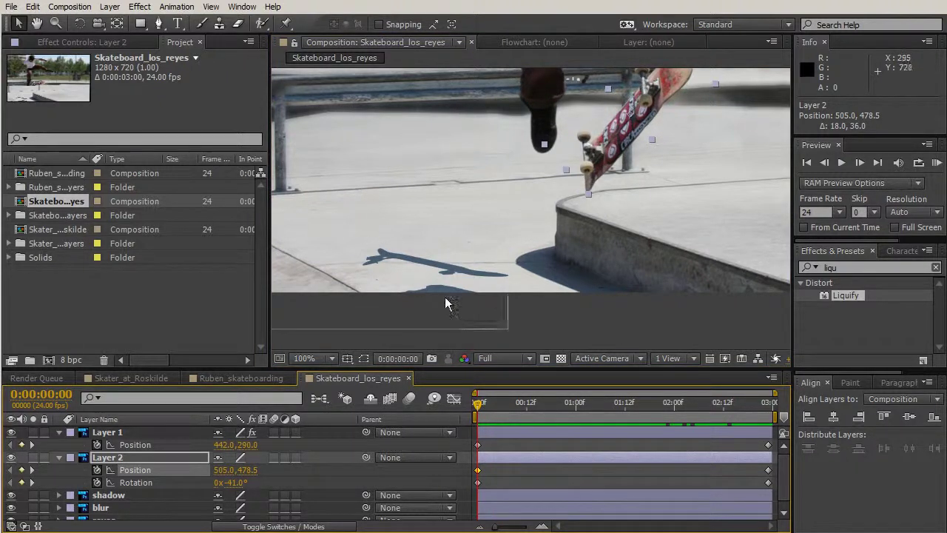
pyautogui.moveTo(444, 294); pyautogui.dragTo(476, 260)
pyautogui.moveTo(422, 328); pyautogui.dragTo(563, 325)
pyautogui.moveTo(589, 265); pyautogui.dragTo(527, 235)
# Step: Place two puppet pins on the skater's leg shadow and reduce its mesh triangles to 136
pyautogui.click(289, 25)
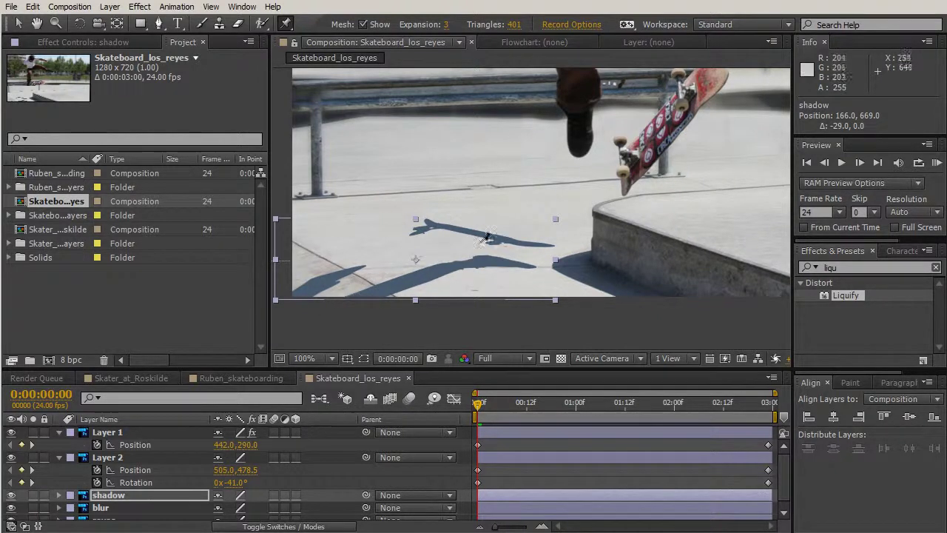
pyautogui.click(427, 274)
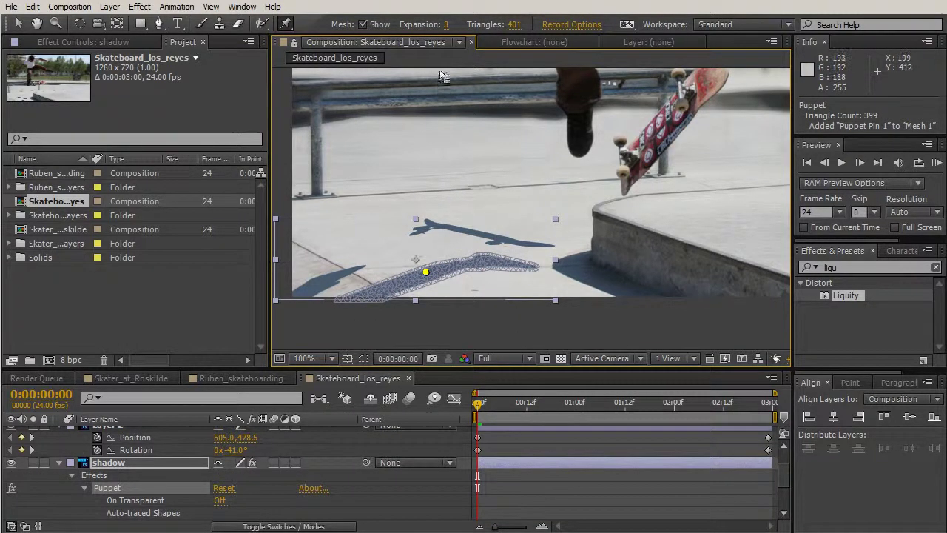
pyautogui.moveTo(513, 24); pyautogui.dragTo(500, 26)
pyautogui.moveTo(435, 40); pyautogui.dragTo(387, 58)
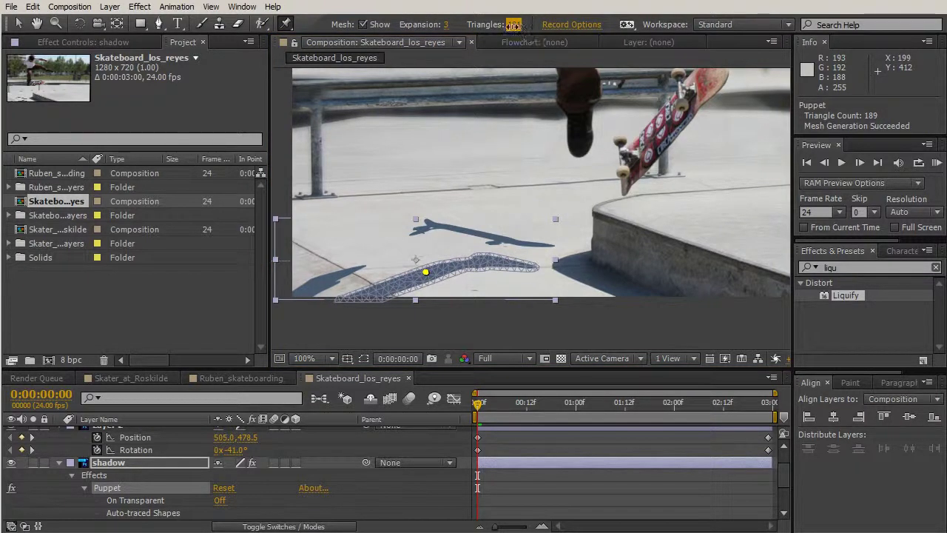
pyautogui.click(373, 293)
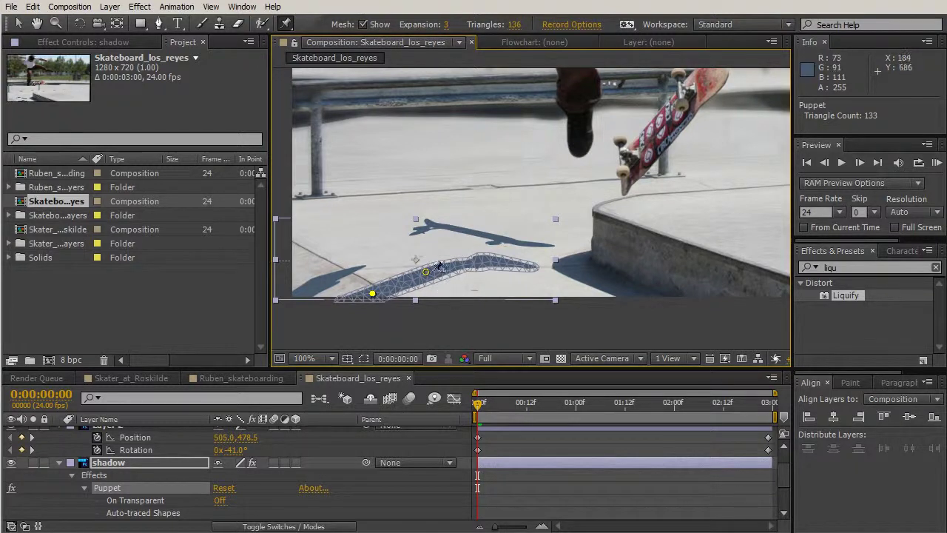
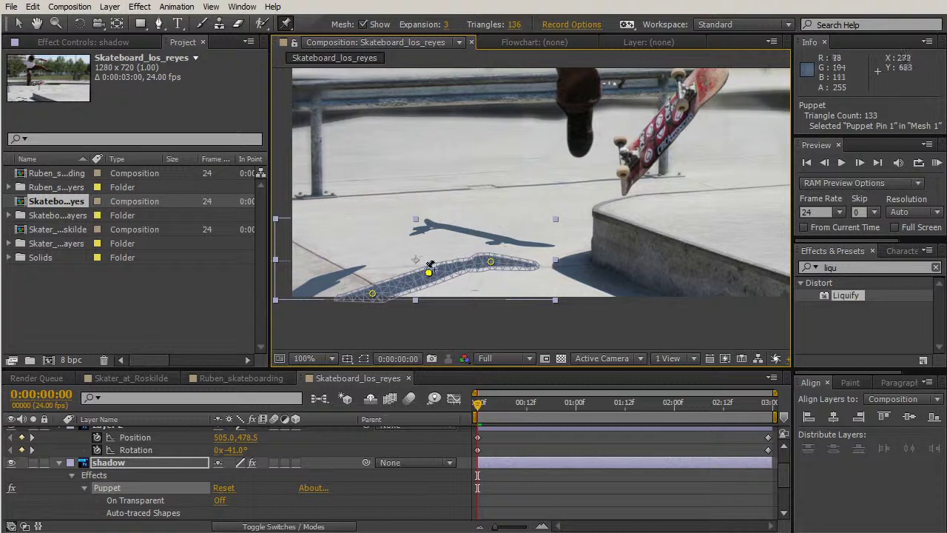
# Step: At the first frame, nudge the leg shadow's puppet pins, then pin the small corner shadow and shift it slightly right
pyautogui.moveTo(490, 262); pyautogui.dragTo(482, 256)
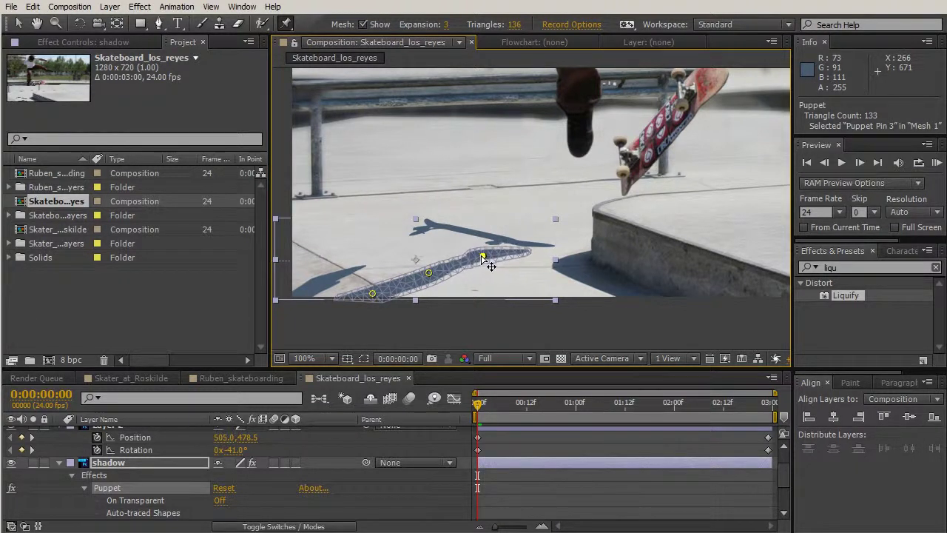
pyautogui.moveTo(428, 273); pyautogui.dragTo(422, 275)
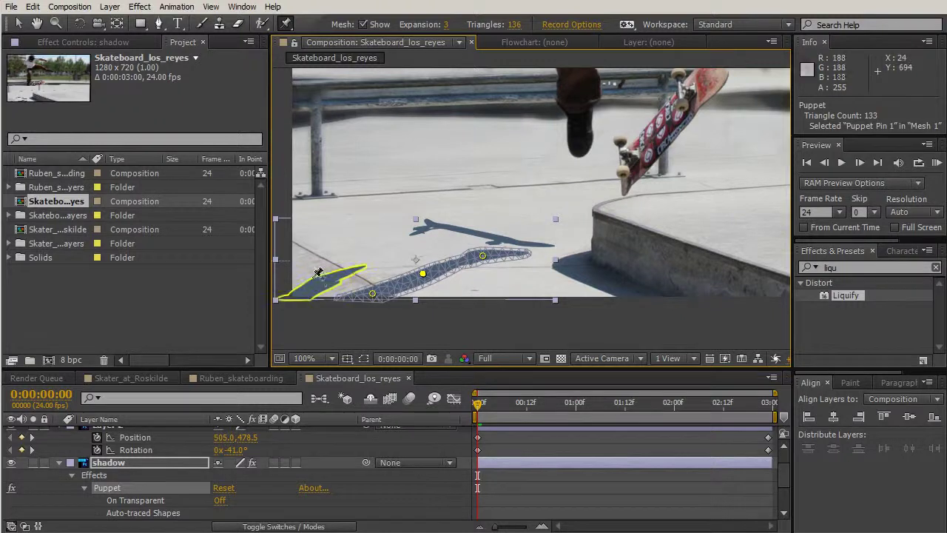
pyautogui.click(315, 285)
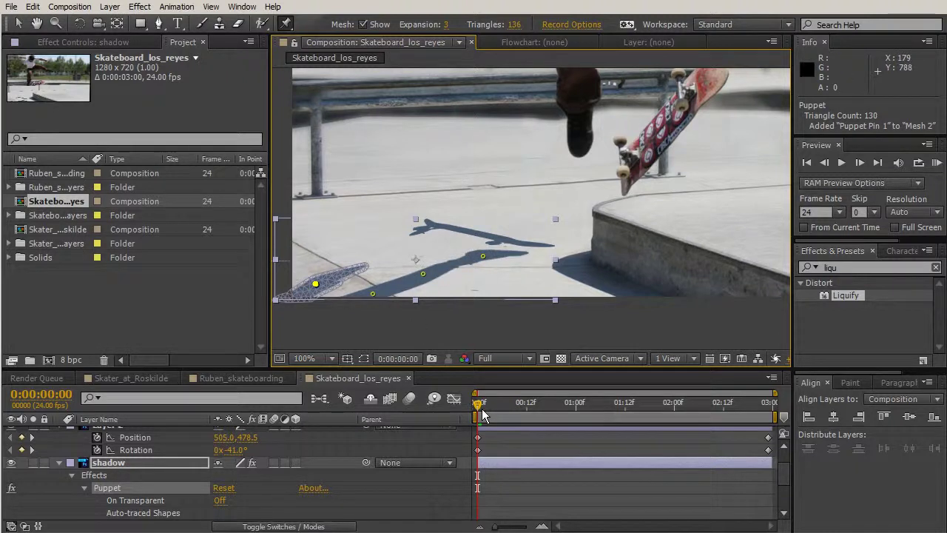
pyautogui.moveTo(315, 286); pyautogui.dragTo(324, 286)
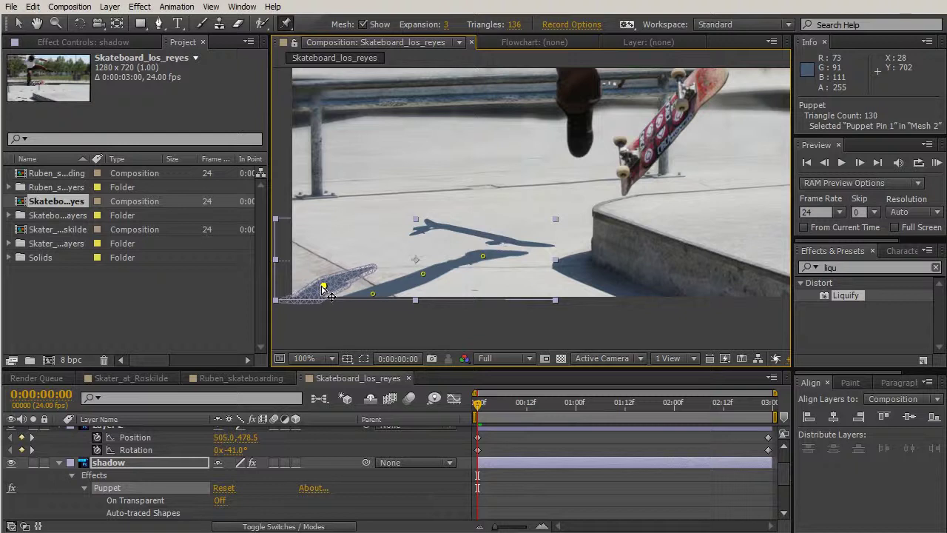
# Step: Place two puppet pins on the skateboard's shadow, one toward each end, and scrub the full animation to compare the board's motion
pyautogui.click(506, 241)
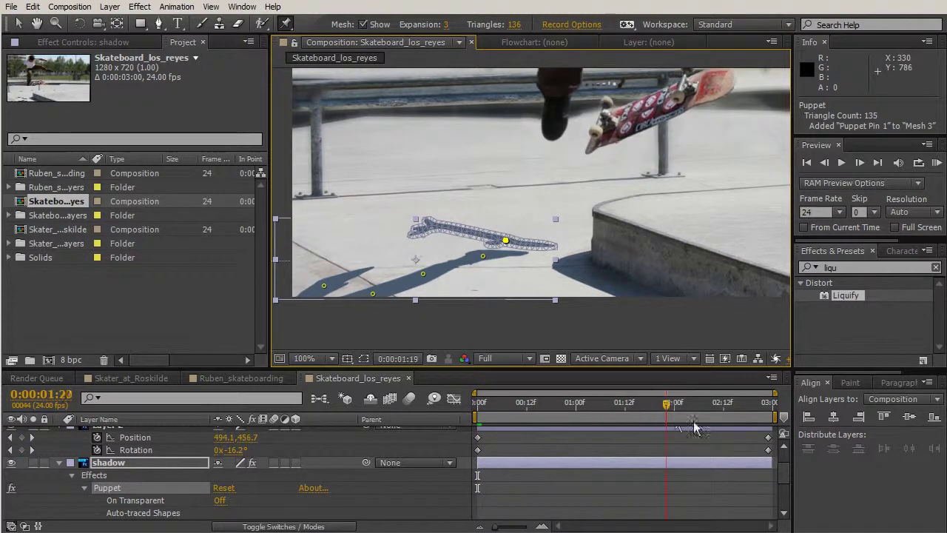
pyautogui.press('space')
pyautogui.moveTo(477, 404); pyautogui.dragTo(585, 399)
pyautogui.press('space')
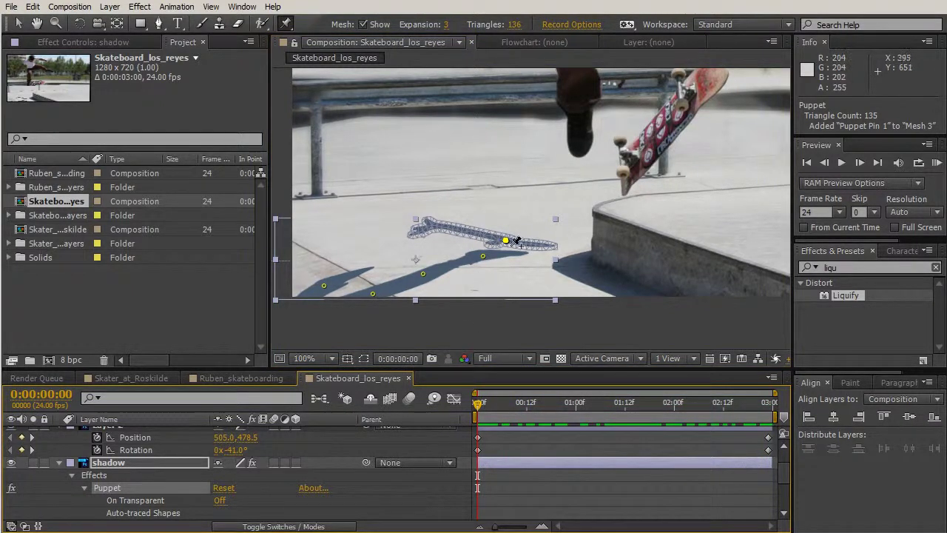
pyautogui.moveTo(477, 414); pyautogui.dragTo(795, 436)
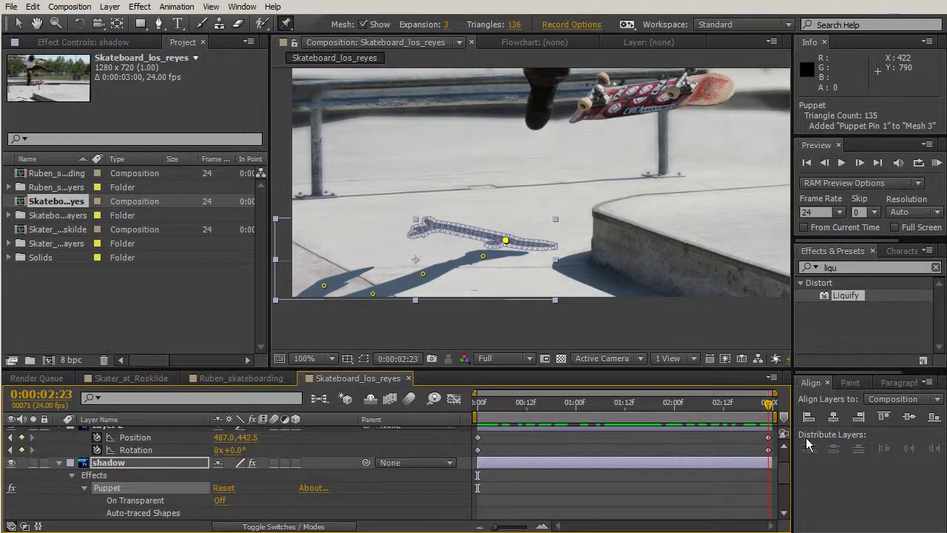
pyautogui.moveTo(774, 407); pyautogui.dragTo(381, 425)
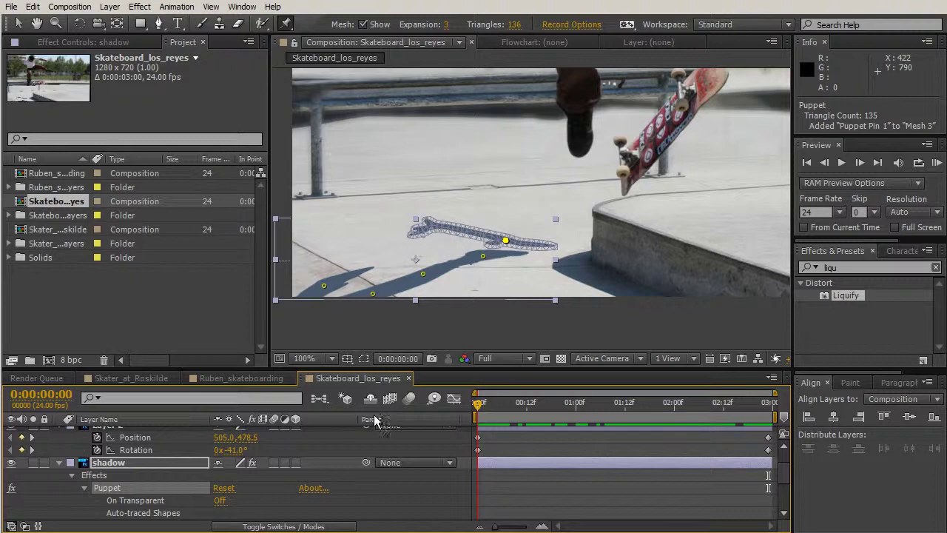
pyautogui.click(435, 222)
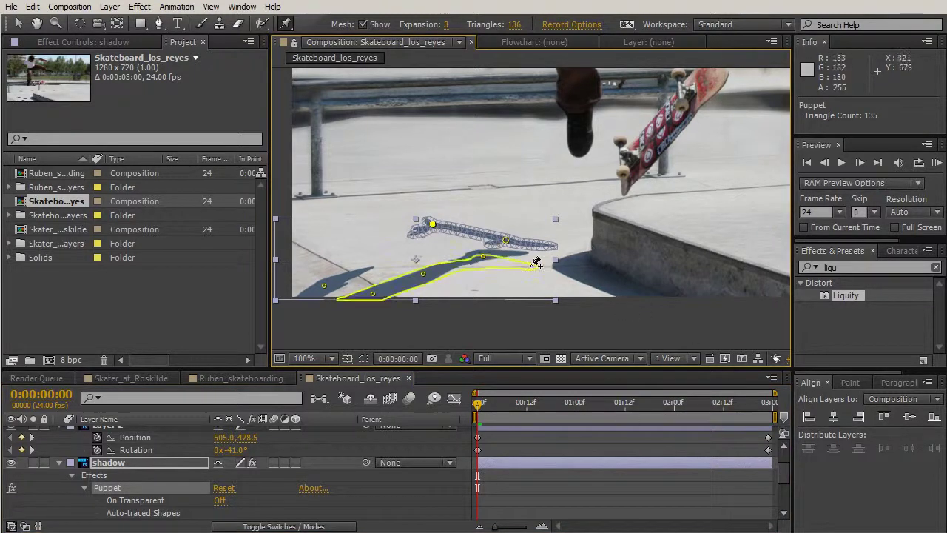
# Step: Stiffen the skateboard's shadow with two Puppet Starch pins placed along its length
pyautogui.click(264, 24)
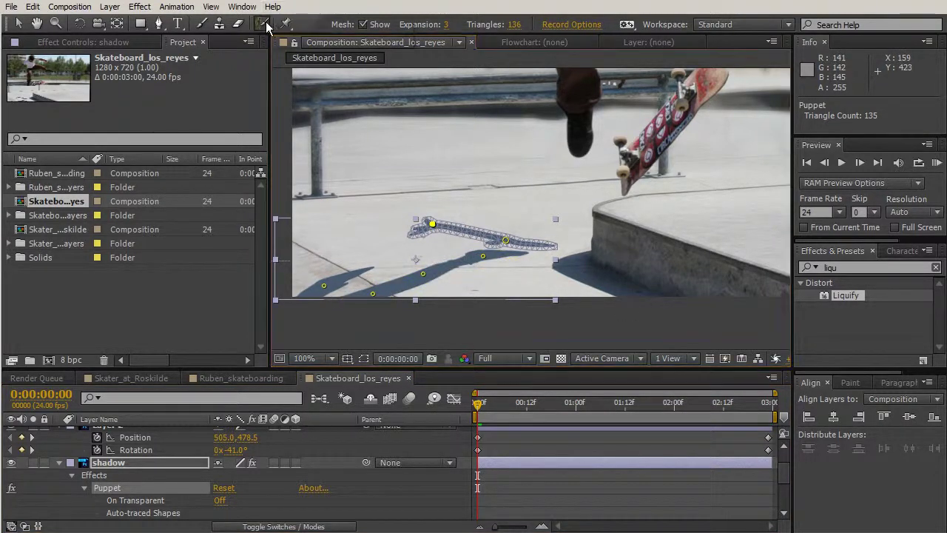
pyautogui.click(287, 23)
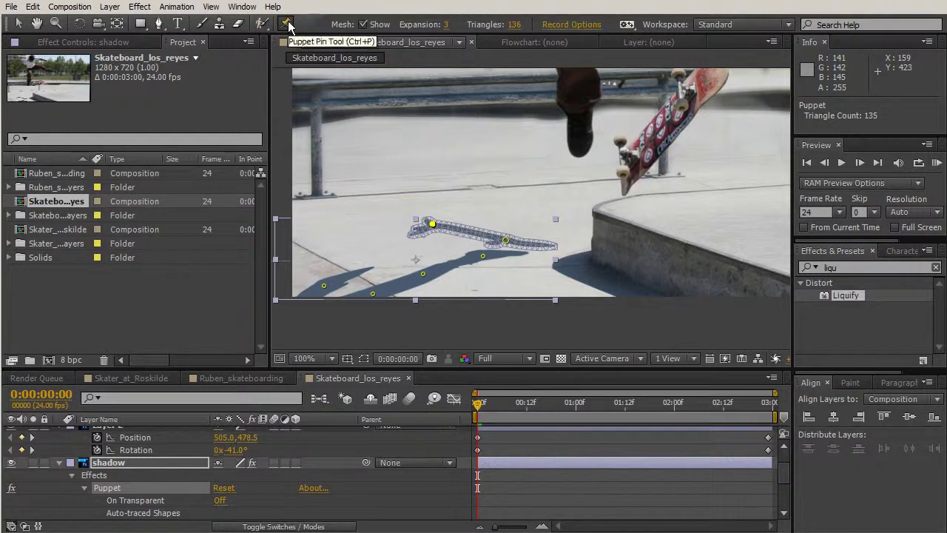
pyautogui.moveTo(288, 26); pyautogui.dragTo(355, 54)
pyautogui.click(456, 230)
pyautogui.click(517, 241)
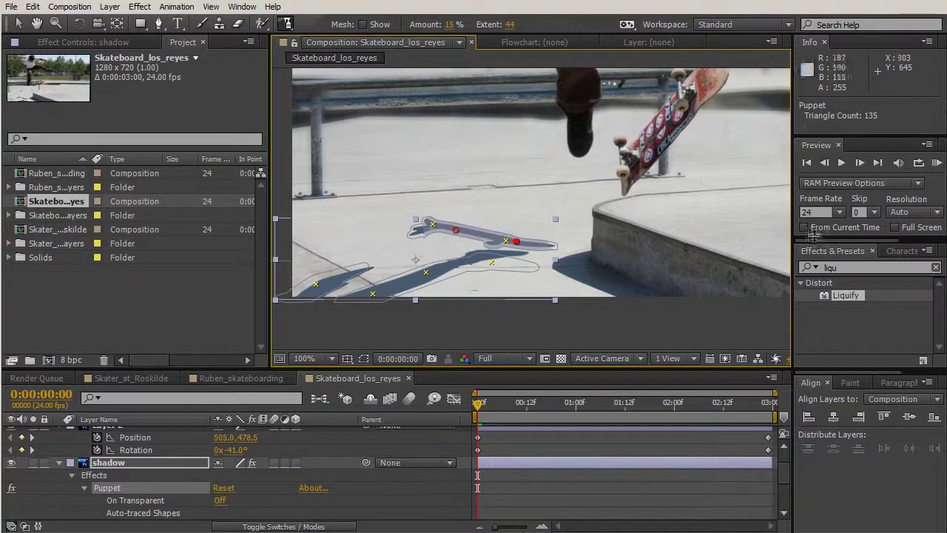
# Step: At 0:00:02:23, move the leg shadow's puppet pins together downward and slightly right on the ground
pyautogui.moveTo(479, 411); pyautogui.dragTo(770, 407)
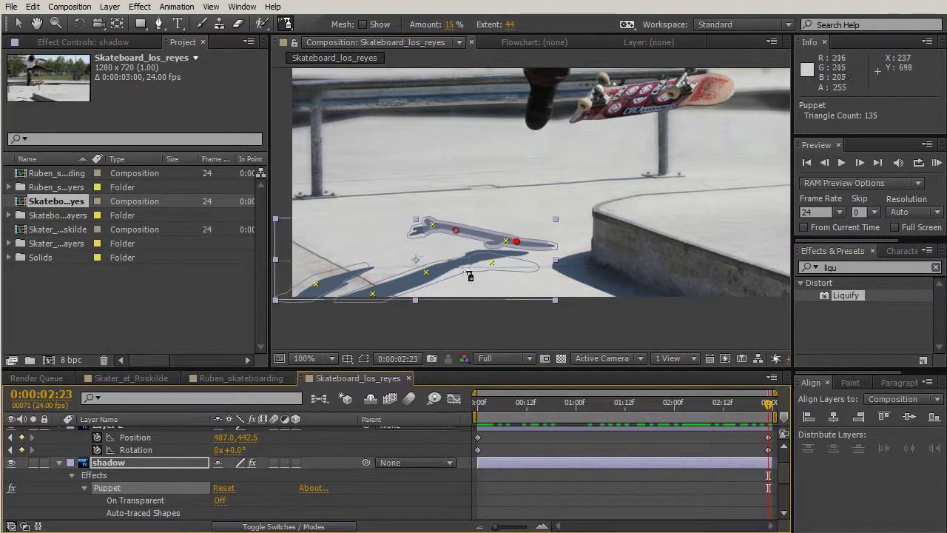
pyautogui.moveTo(286, 23); pyautogui.dragTo(332, 25)
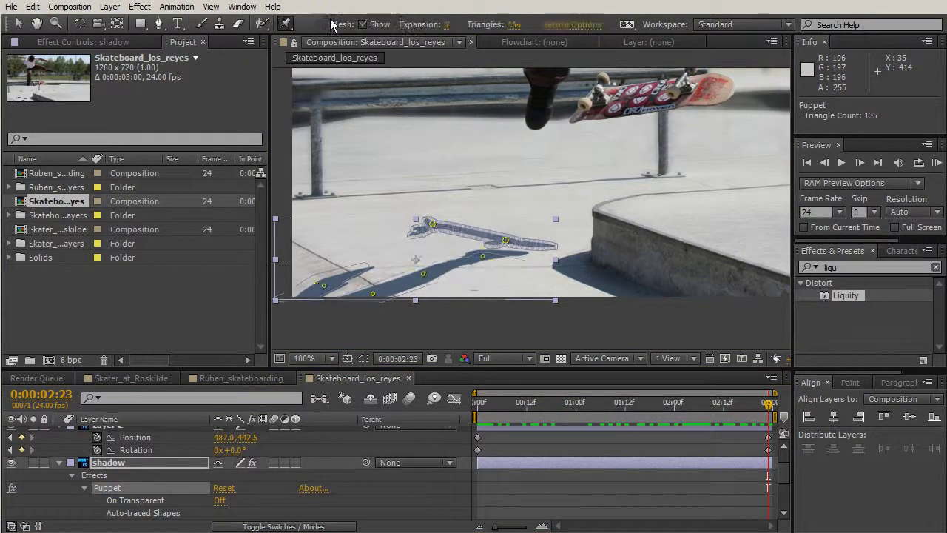
pyautogui.click(423, 275)
pyautogui.click(372, 295)
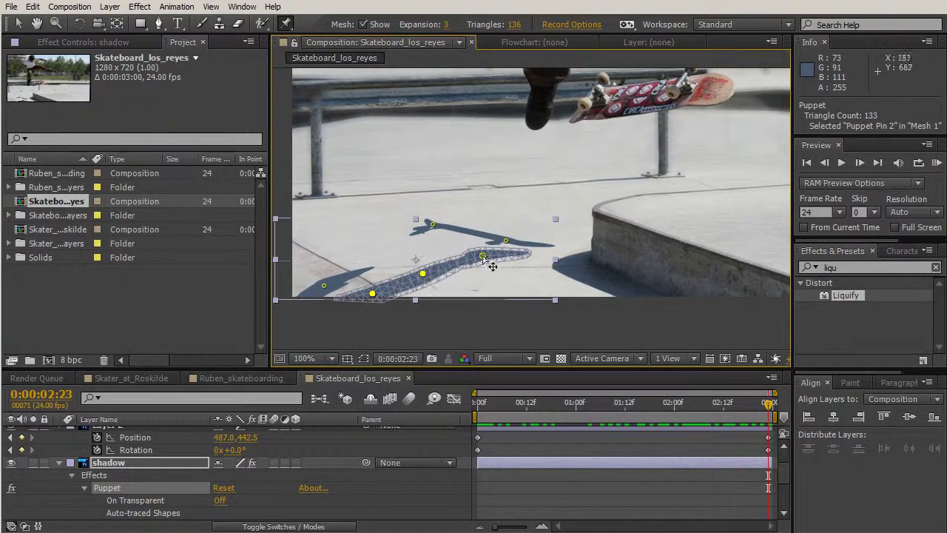
pyautogui.moveTo(424, 275); pyautogui.dragTo(430, 298)
# Step: Move the small corner shadow's pin left and slightly down at 0:00:02:23, and preview the shadow movement
pyautogui.click(325, 286)
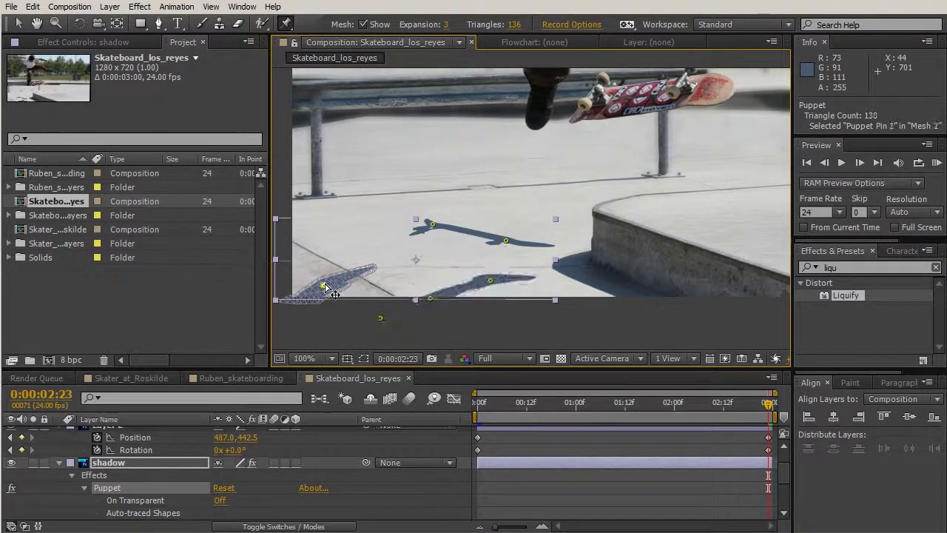
pyautogui.moveTo(325, 286); pyautogui.dragTo(278, 295)
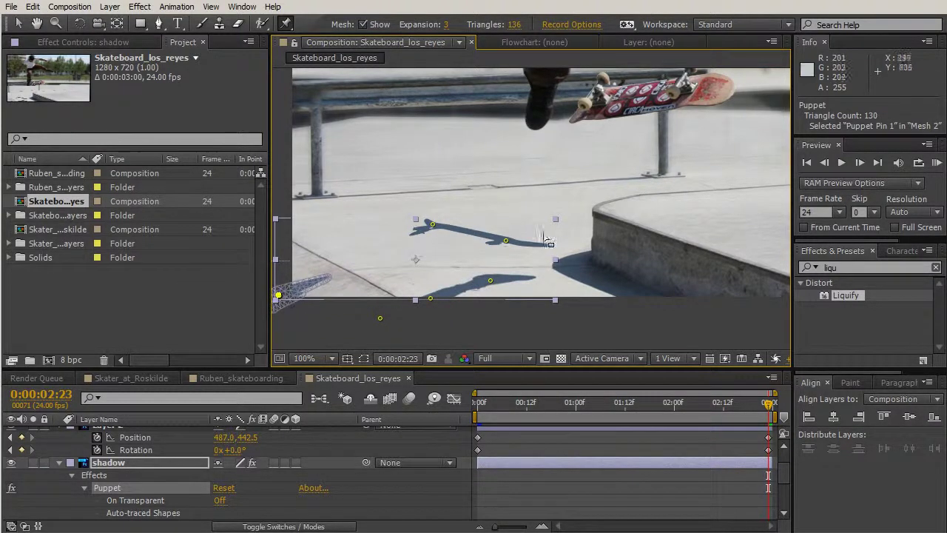
pyautogui.moveTo(767, 411); pyautogui.dragTo(745, 409)
pyautogui.press('Home')
pyautogui.press('space')
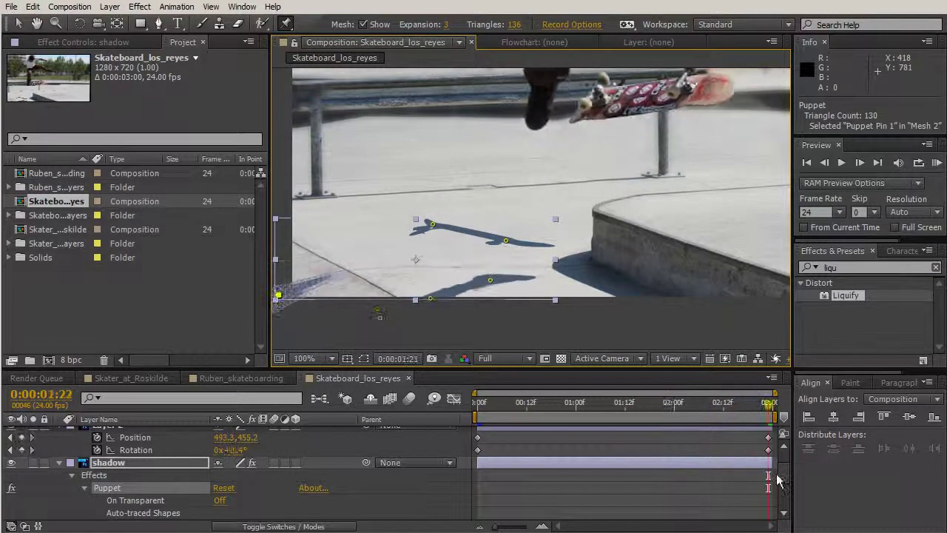
# Step: At 0:00:02:23, reposition both skateboard-shadow pins so the shadow slopes up to the right, and review the resulting motion
pyautogui.click(433, 224)
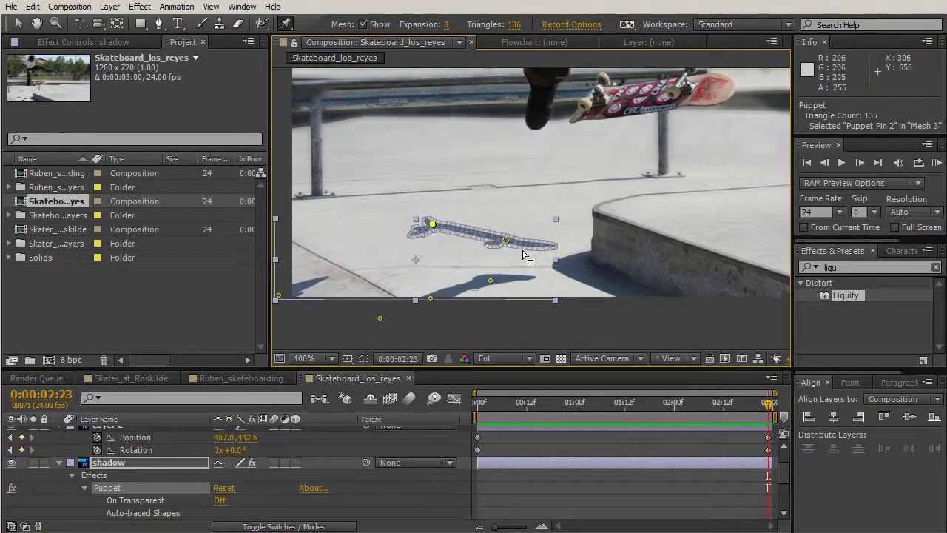
pyautogui.click(447, 219)
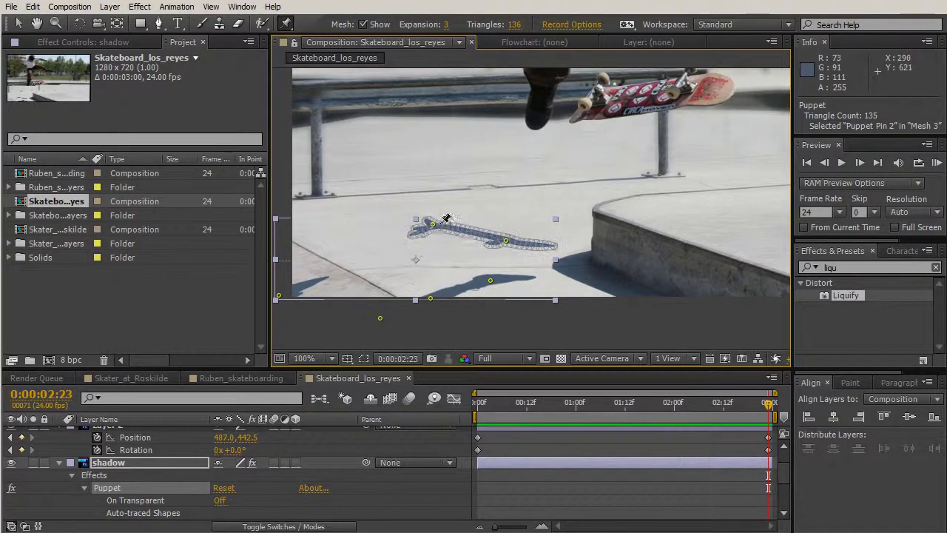
pyautogui.moveTo(433, 224); pyautogui.dragTo(428, 241)
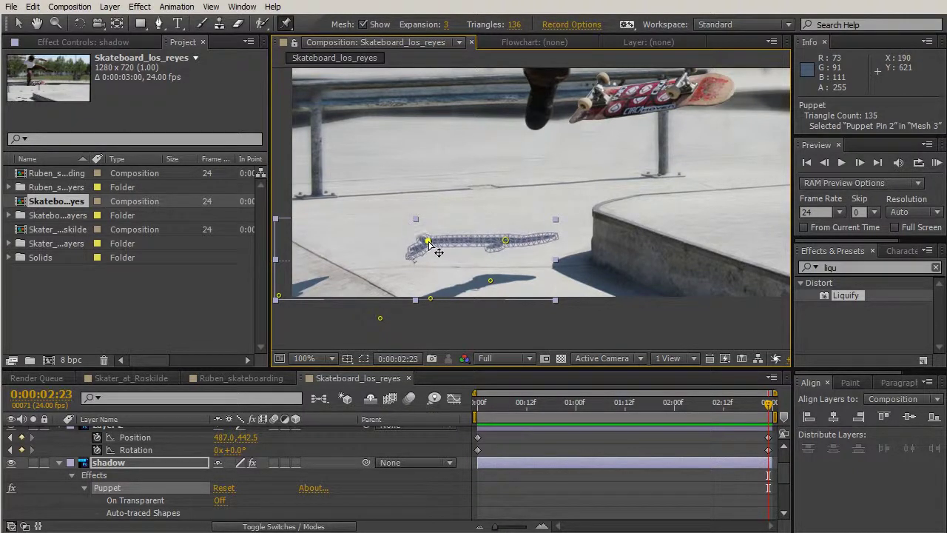
pyautogui.moveTo(505, 240); pyautogui.dragTo(498, 222)
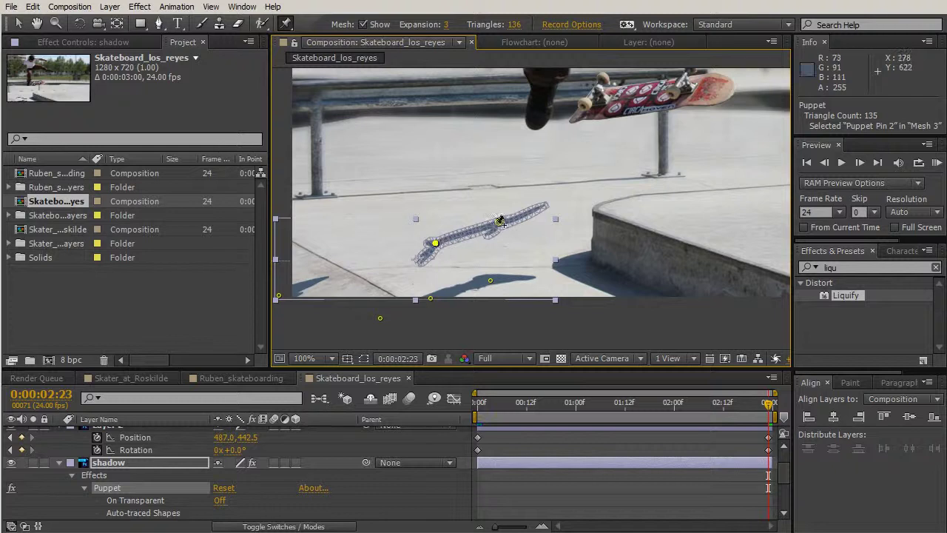
pyautogui.moveTo(499, 223); pyautogui.dragTo(486, 230)
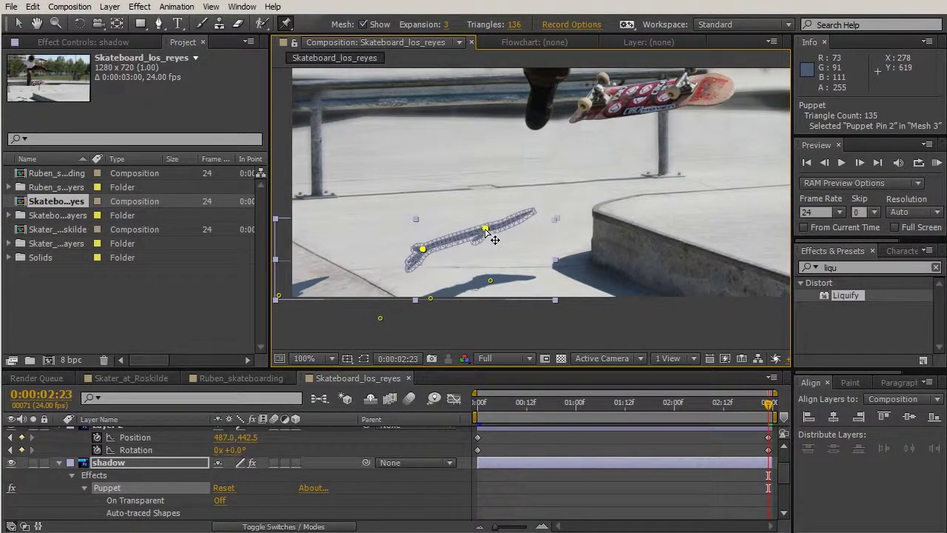
pyautogui.moveTo(762, 400); pyautogui.dragTo(811, 465)
pyautogui.press('space')
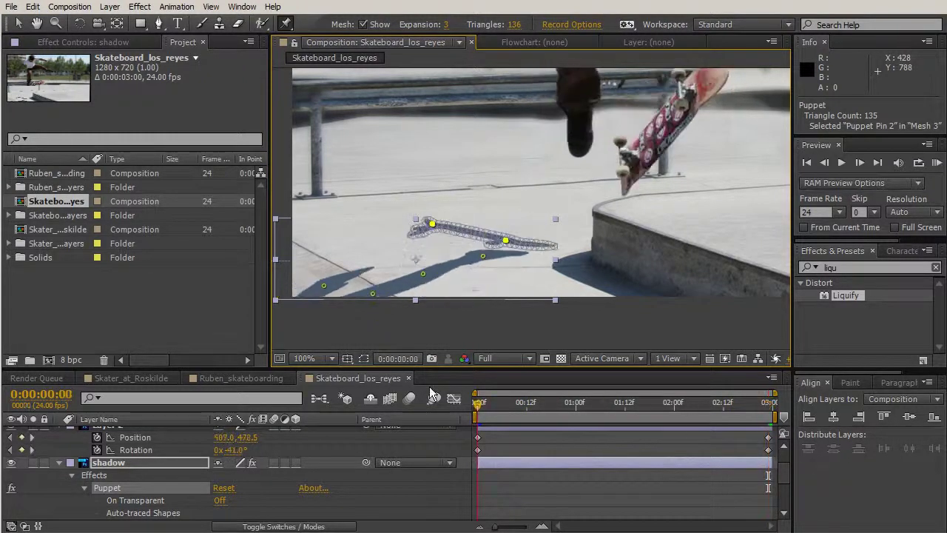
pyautogui.click(603, 329)
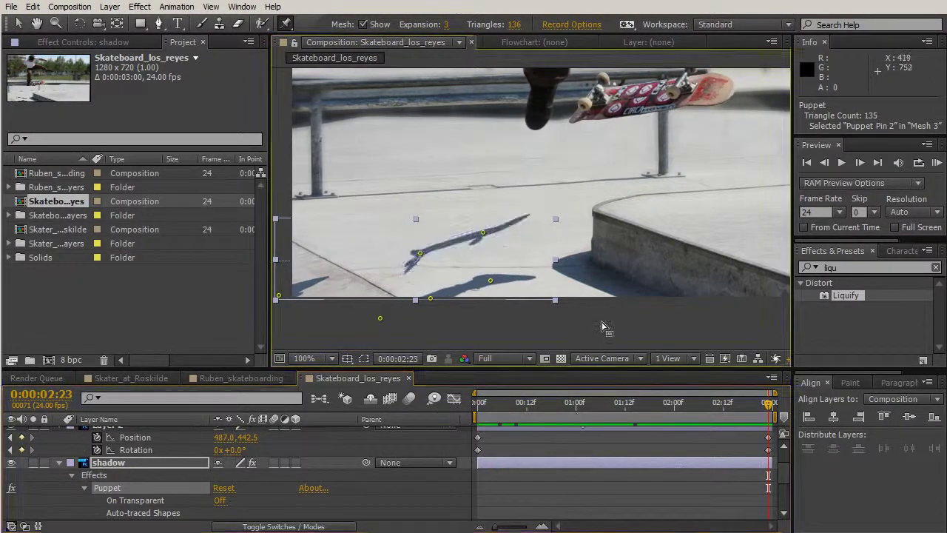
# Step: Reveal the shadow layer's opacity and set it to 86%
pyautogui.click(569, 454)
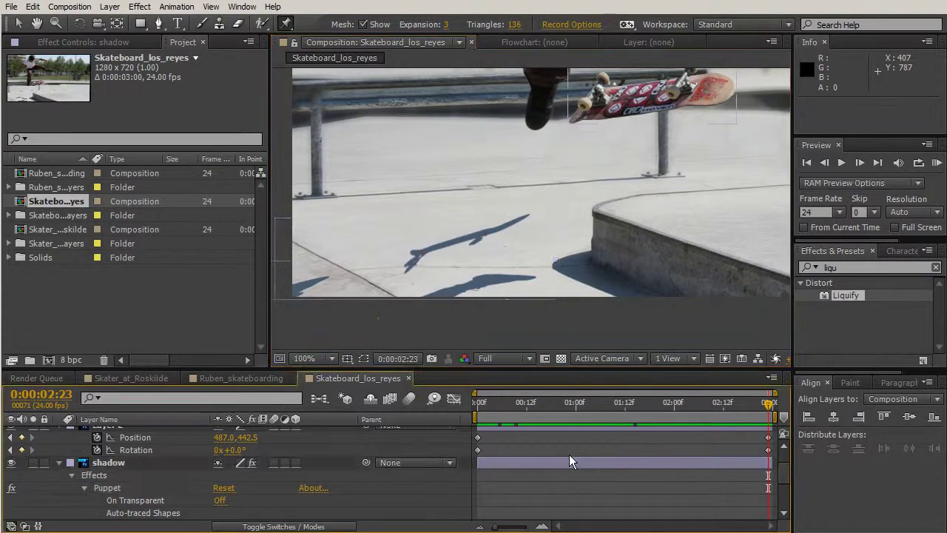
pyautogui.click(586, 465)
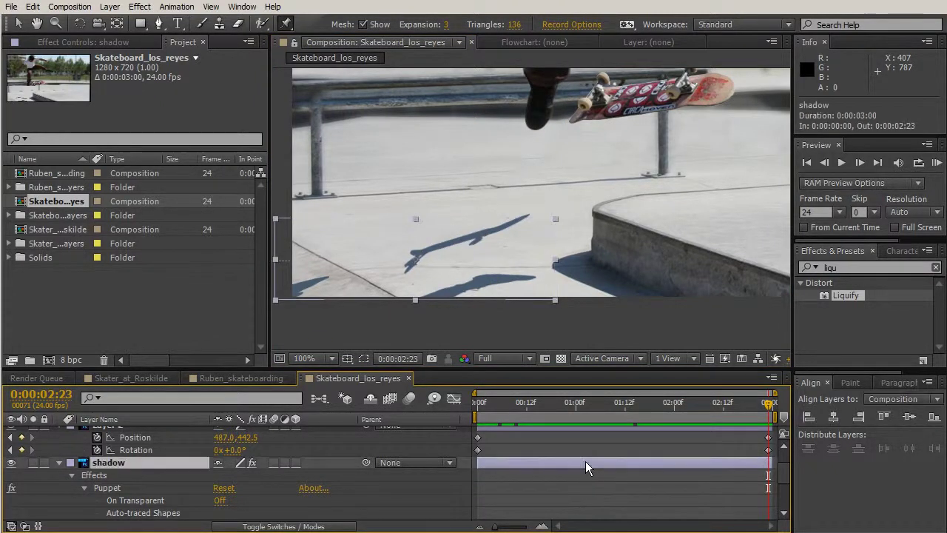
pyautogui.press('t')
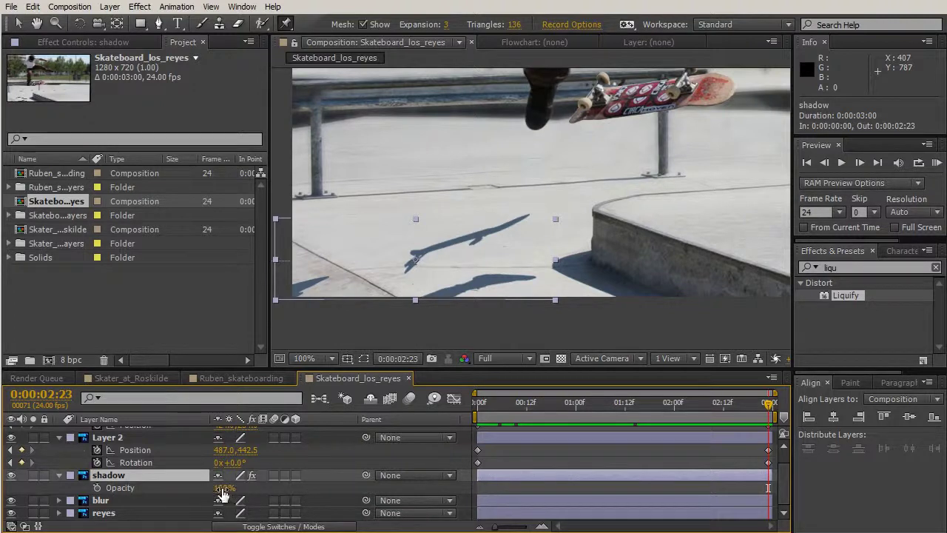
pyautogui.moveTo(221, 488); pyautogui.dragTo(216, 487)
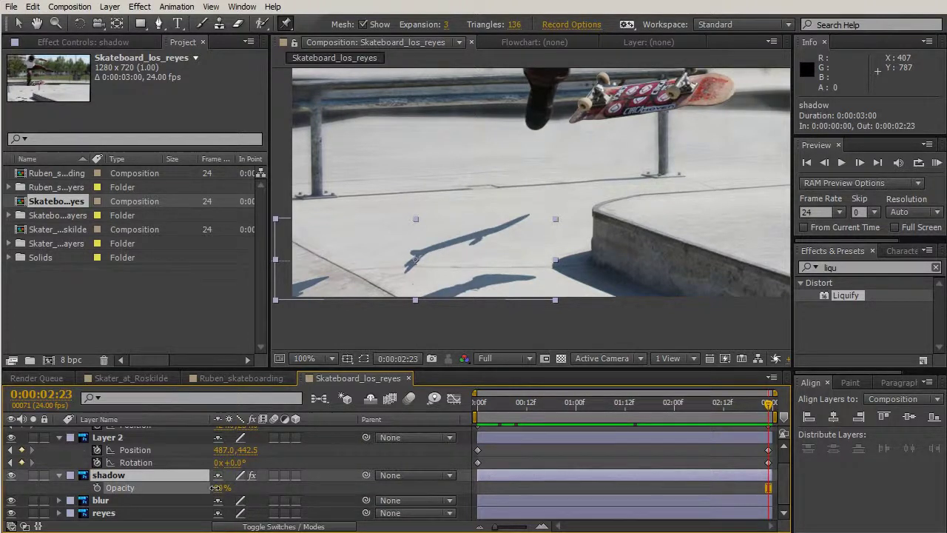
pyautogui.click(284, 477)
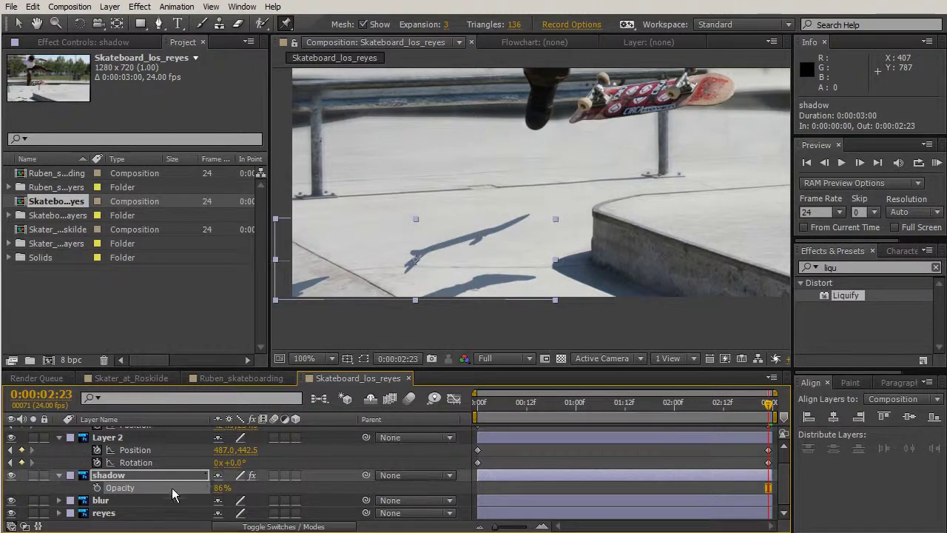
# Step: Set the shadow layer's blending mode to Multiply and deselect the layer
pyautogui.click(618, 474)
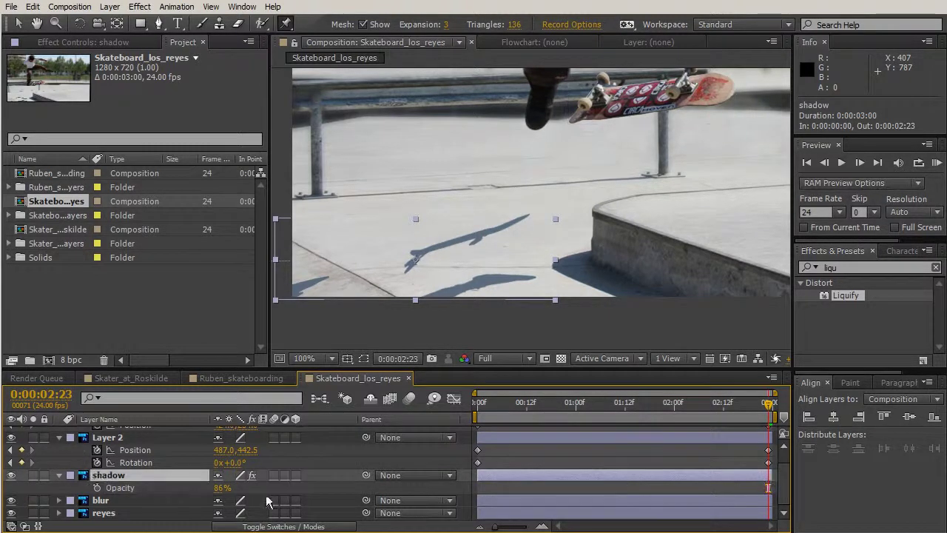
pyautogui.click(255, 526)
pyautogui.click(232, 476)
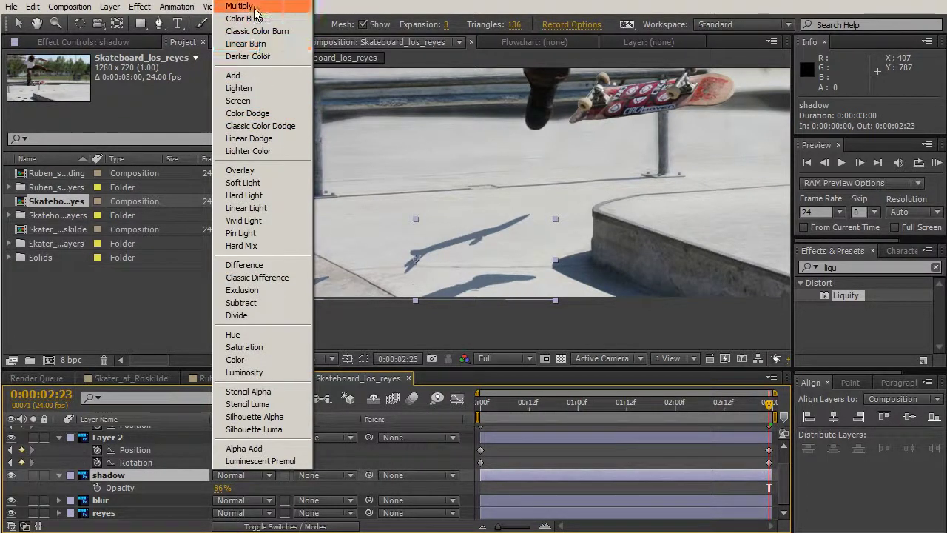
pyautogui.click(239, 6)
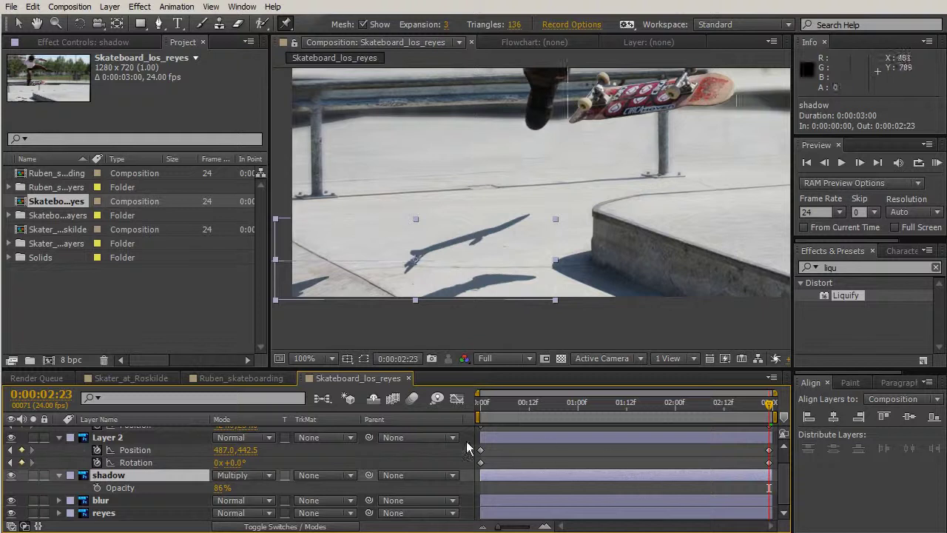
pyautogui.click(606, 466)
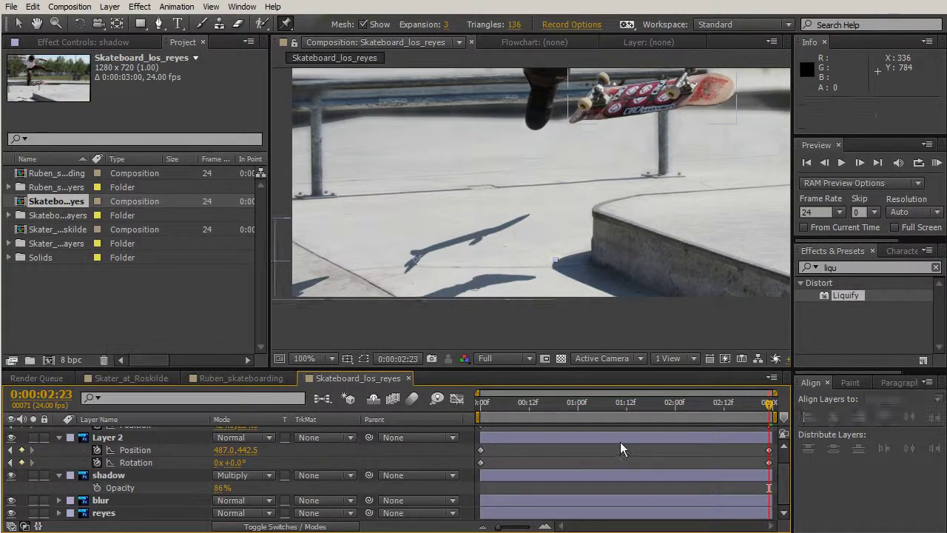
pyautogui.press(',')
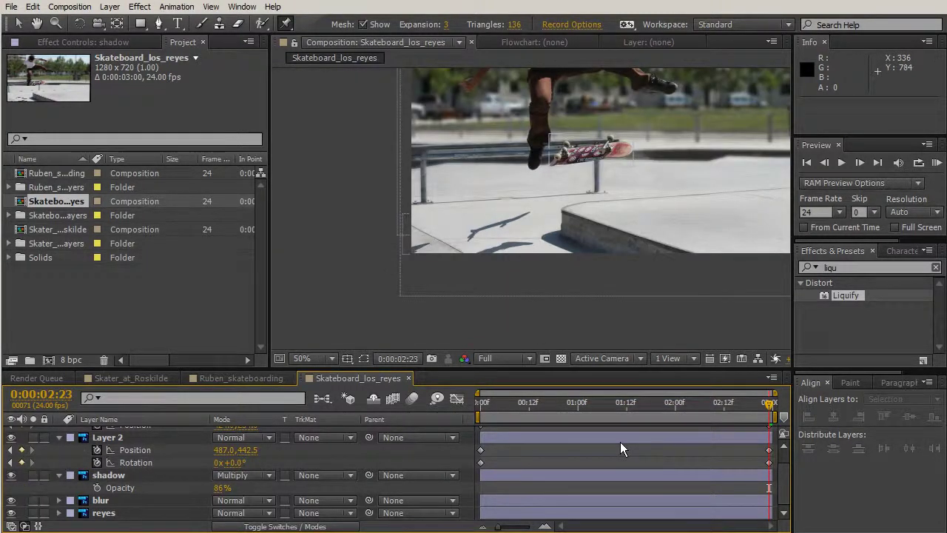
# Step: Play a RAM preview of the whole skater, skateboard and shadow animation, and select the skateboard's Layer 2
pyautogui.press('h')
pyautogui.moveTo(656, 178); pyautogui.dragTo(545, 274)
pyautogui.hotkey('ctrl', 'p')
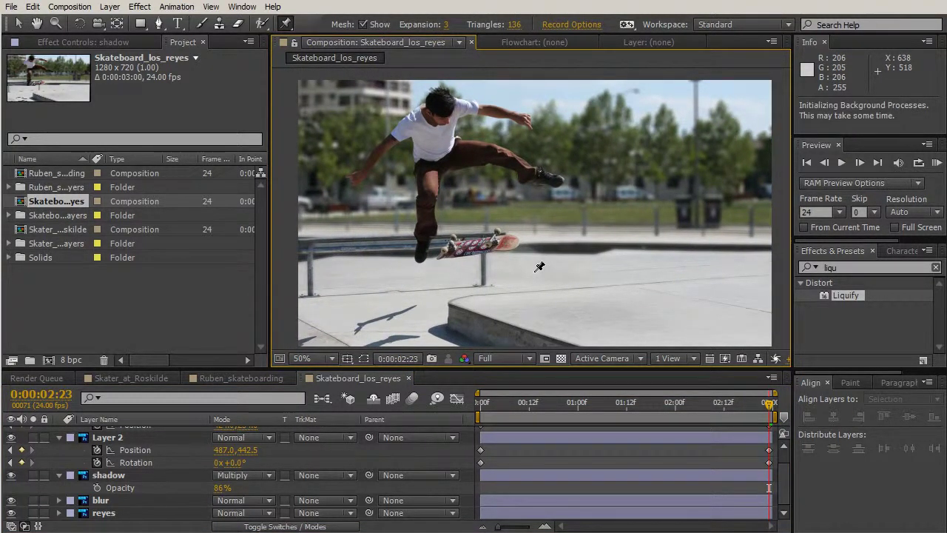
pyautogui.press('KP_0')
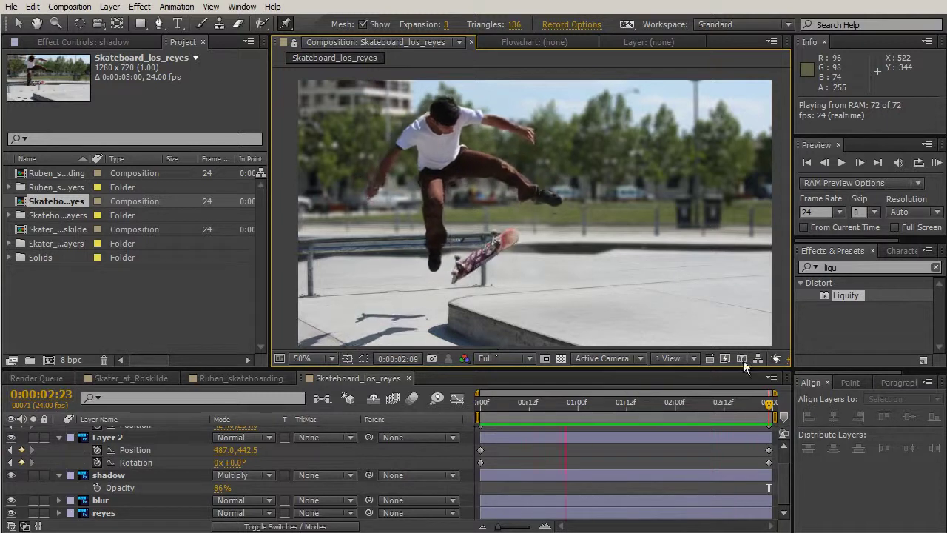
pyautogui.click(606, 435)
pyautogui.click(532, 441)
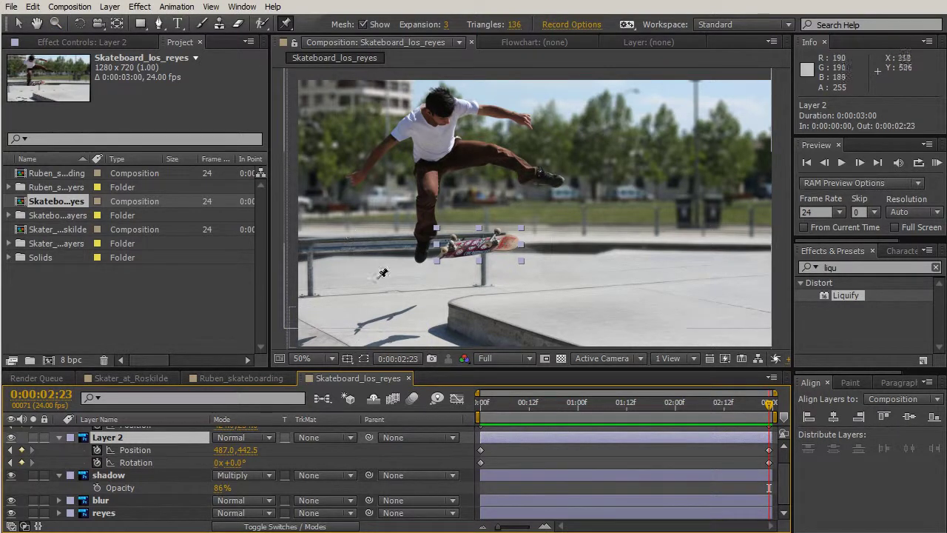
# Step: At 0:00:00:00, move the whole shadow layer left and slightly down to position 92.0, 693.0, and preview the animation
pyautogui.click(20, 23)
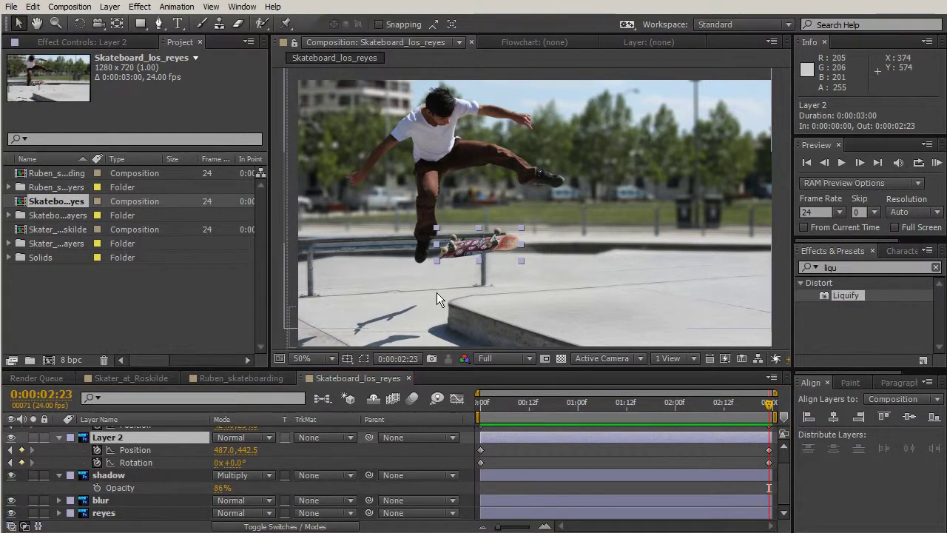
pyautogui.moveTo(753, 401); pyautogui.dragTo(406, 402)
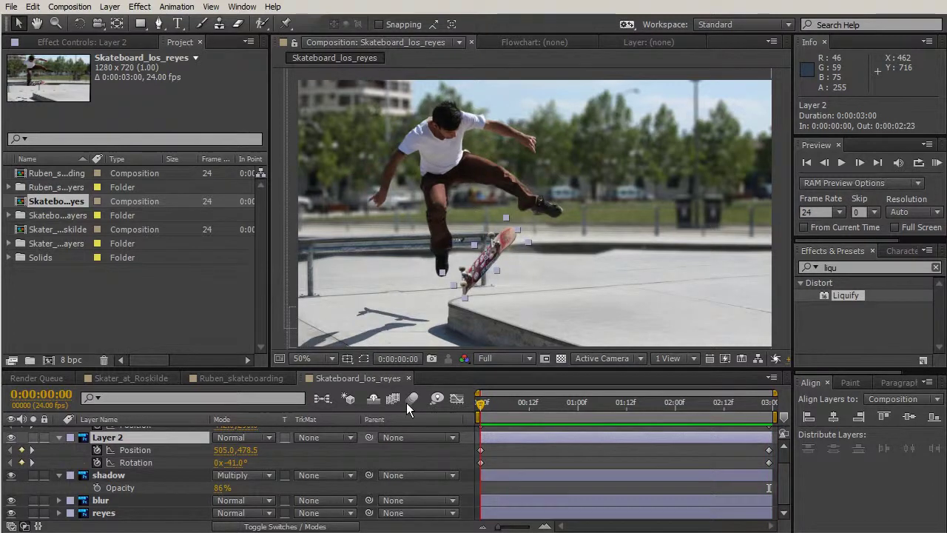
pyautogui.moveTo(390, 319); pyautogui.dragTo(366, 325)
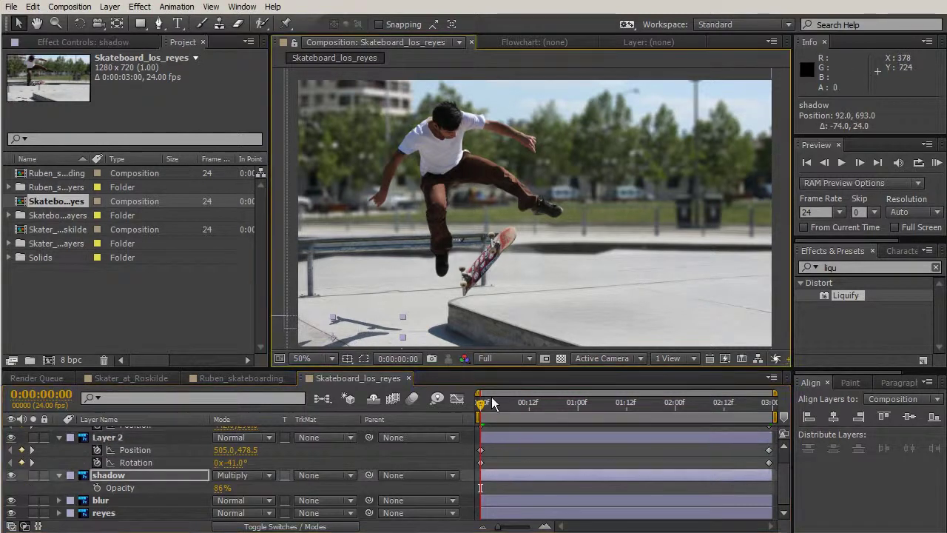
pyautogui.moveTo(477, 410); pyautogui.dragTo(352, 400)
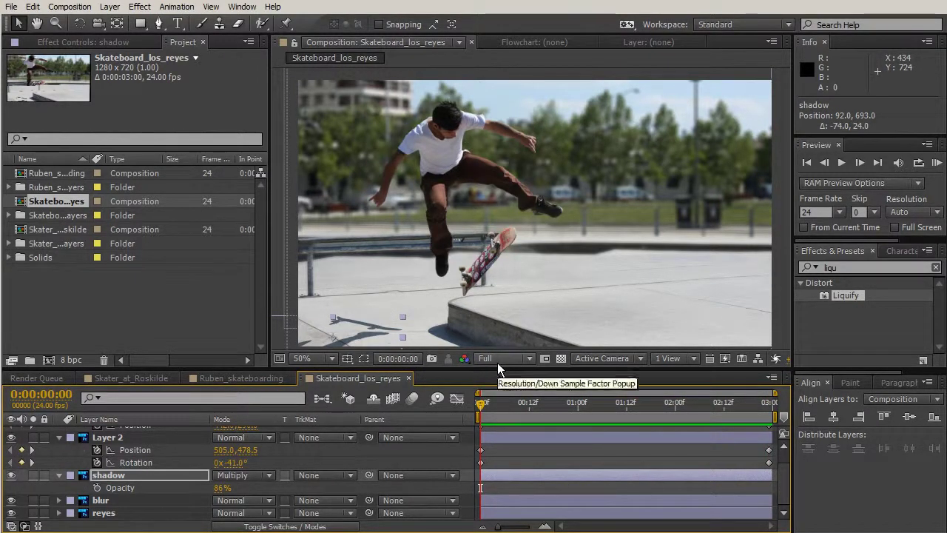
pyautogui.press('KP_0')
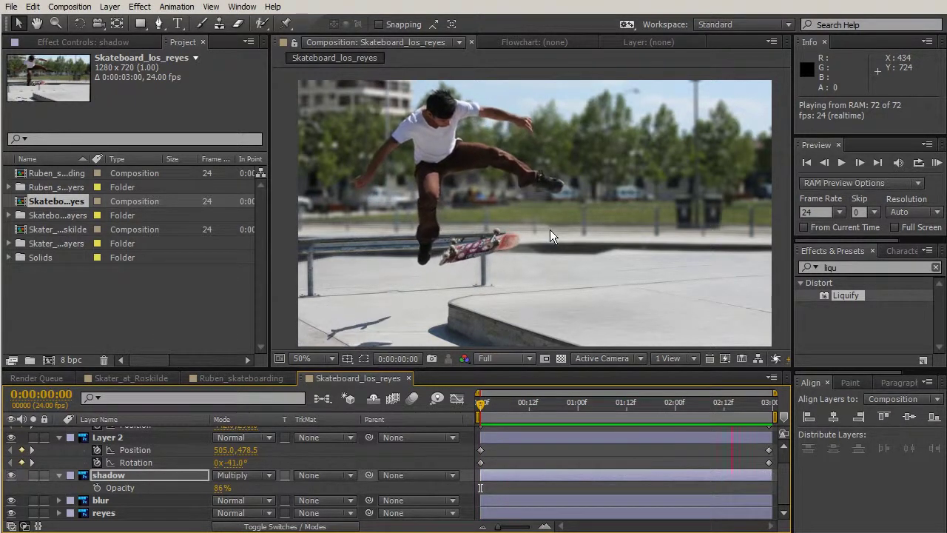
pyautogui.press('space')
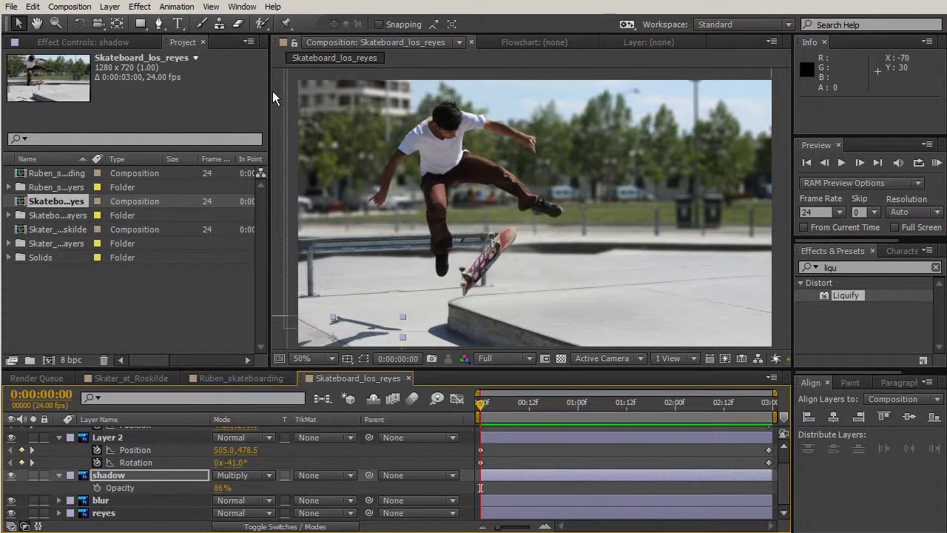
# Step: Collapse the displayed properties of all layers in the timeline
pyautogui.click(59, 436)
pyautogui.click(60, 454)
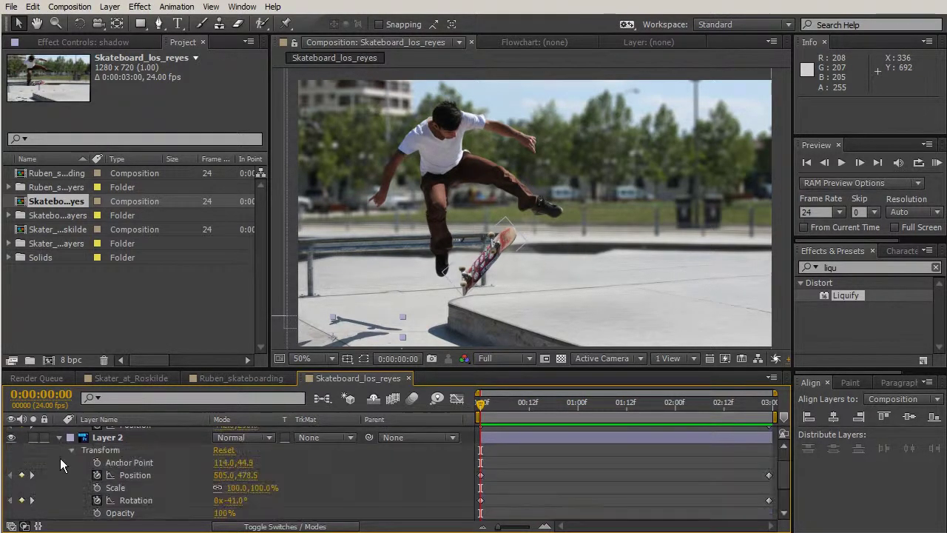
pyautogui.click(597, 435)
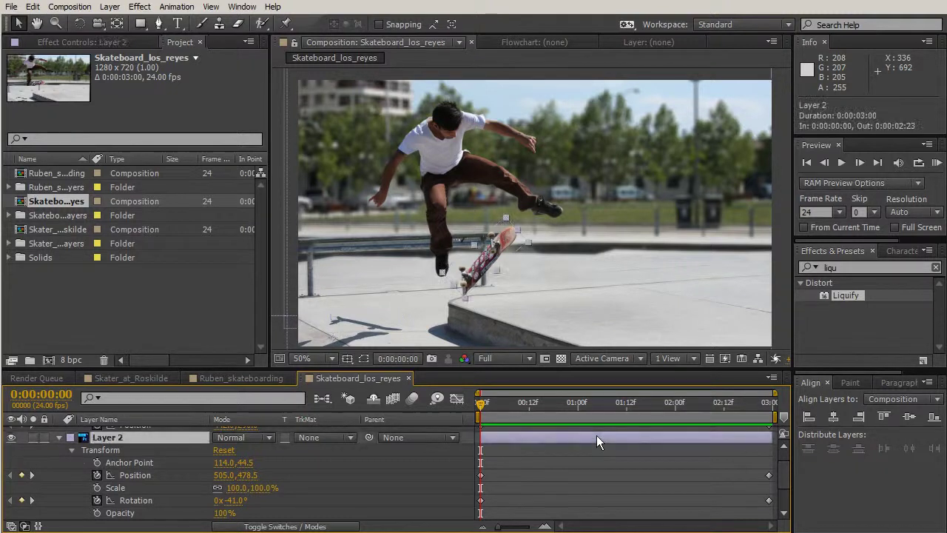
pyautogui.click(611, 470)
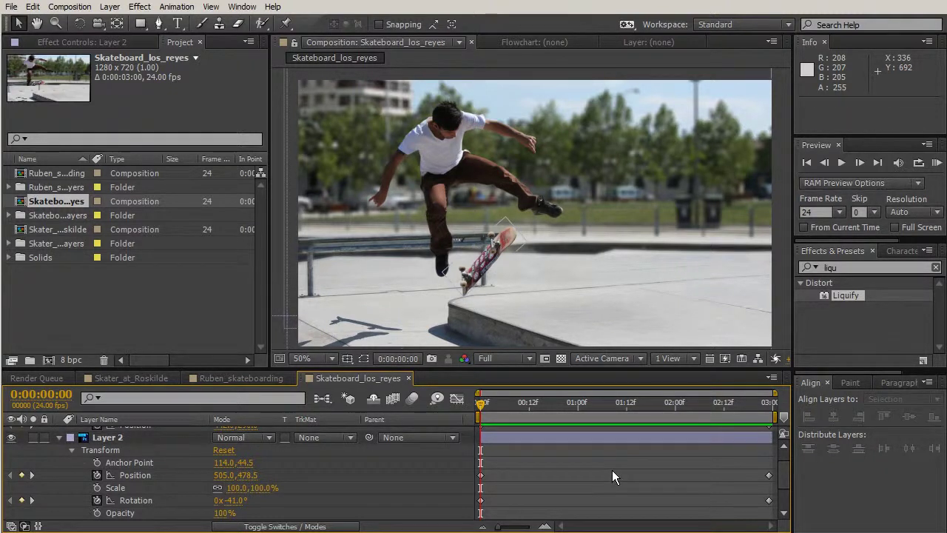
pyautogui.press('u')
pyautogui.press('u')
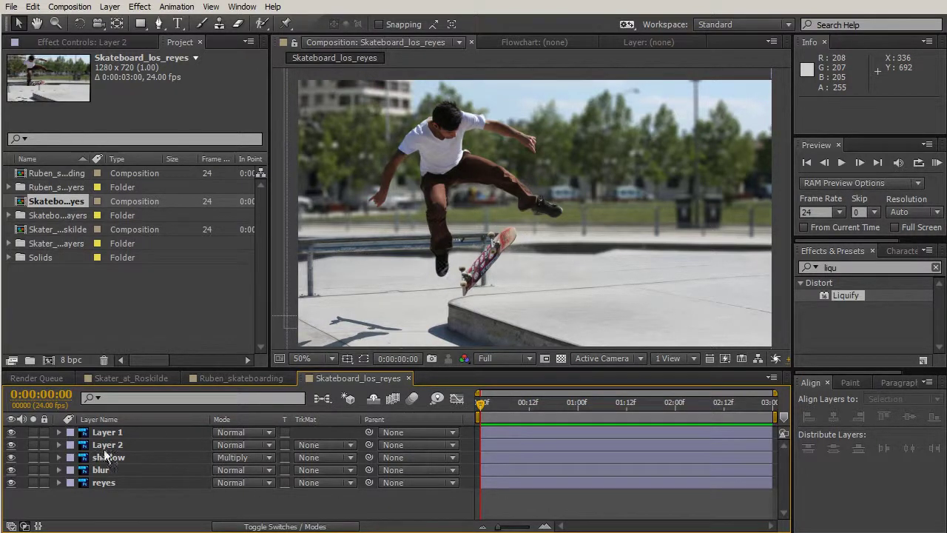
# Step: Show the layer switches and make Layer 1, Layer 2, shadow, blur and reyes 3D layers
pyautogui.click(298, 527)
pyautogui.click(296, 432)
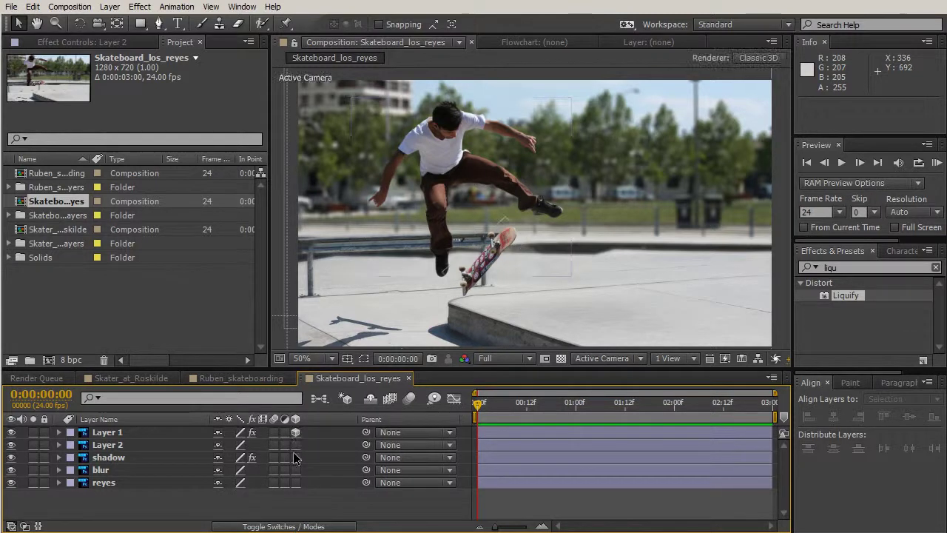
pyautogui.moveTo(295, 458); pyautogui.dragTo(296, 482)
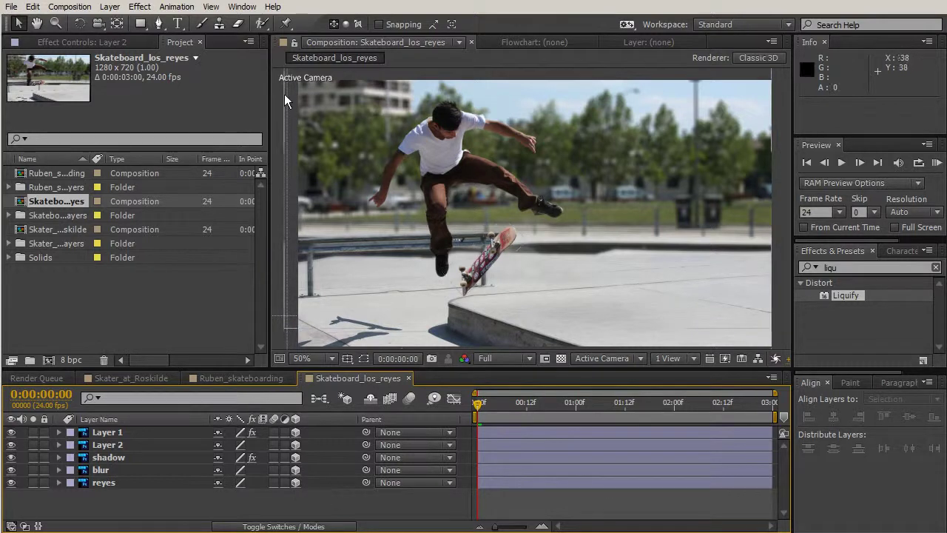
# Step: Add a one-node camera with the 50mm preset to the composition
pyautogui.click(110, 6)
pyautogui.moveTo(104, 20)
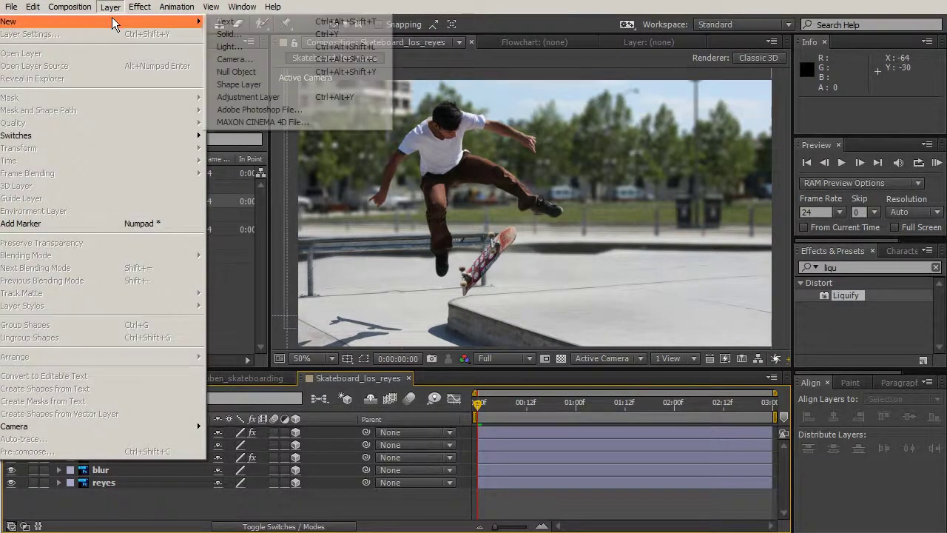
pyautogui.click(283, 59)
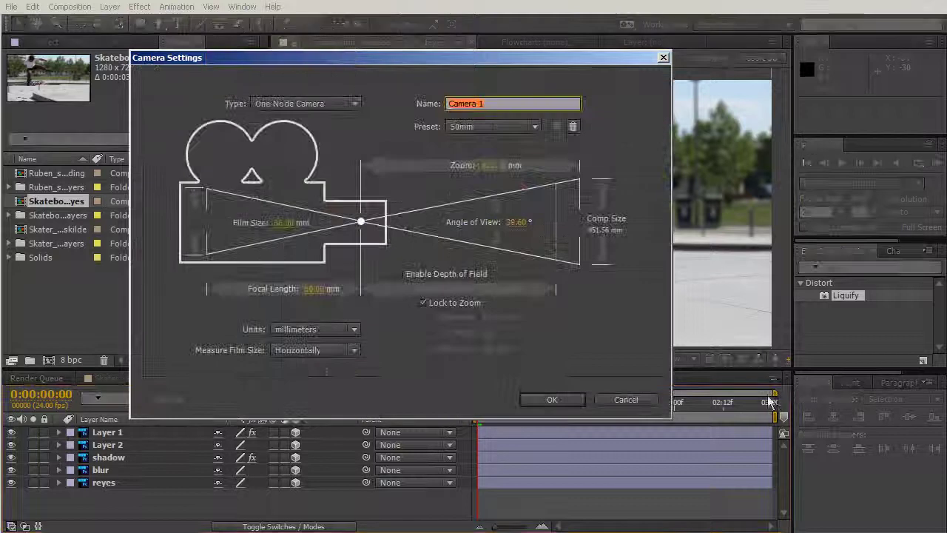
pyautogui.click(552, 399)
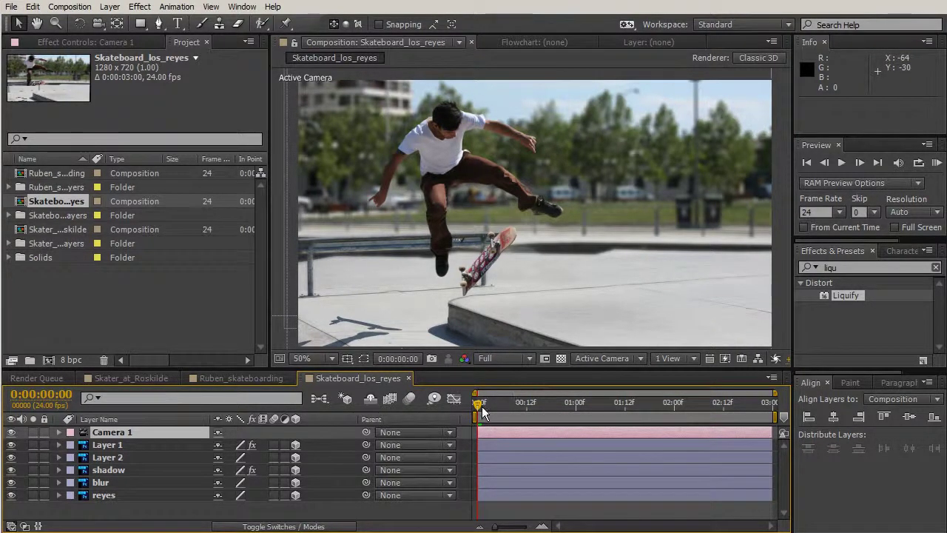
# Step: Keyframe the camera's position at 0:00:00:00, set it to 640.0, 342.0, -1715.8 at 0:00:02:23, and preview the camera move
pyautogui.press('p')
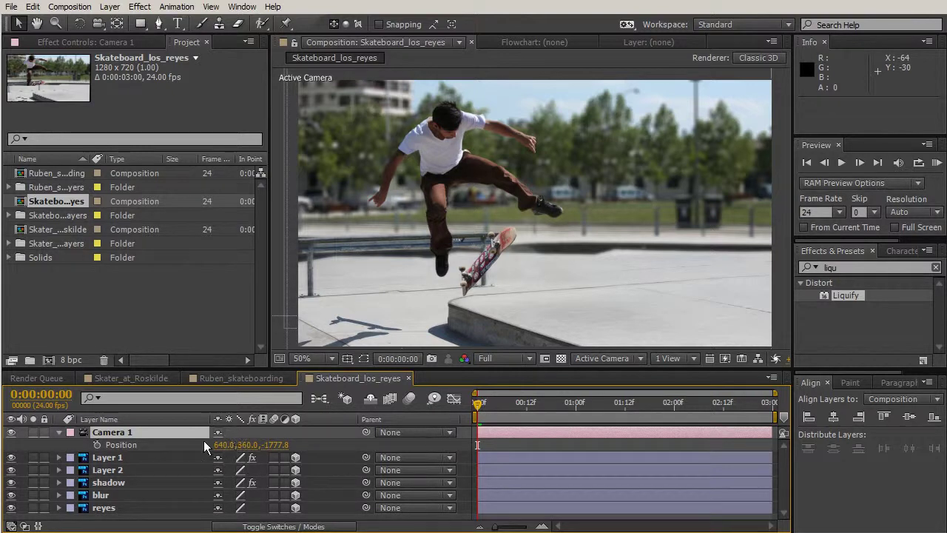
pyautogui.click(97, 444)
pyautogui.moveTo(477, 403); pyautogui.dragTo(773, 444)
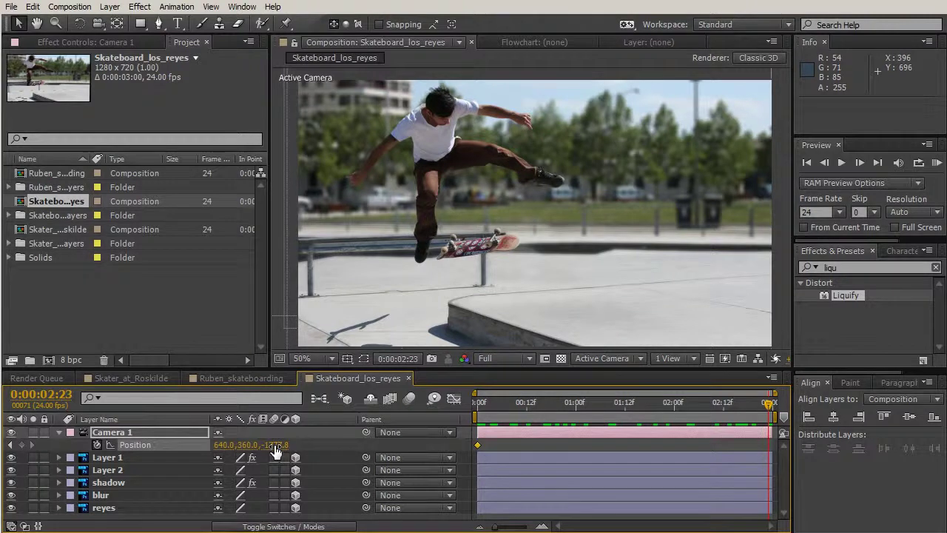
pyautogui.moveTo(278, 444); pyautogui.dragTo(330, 451)
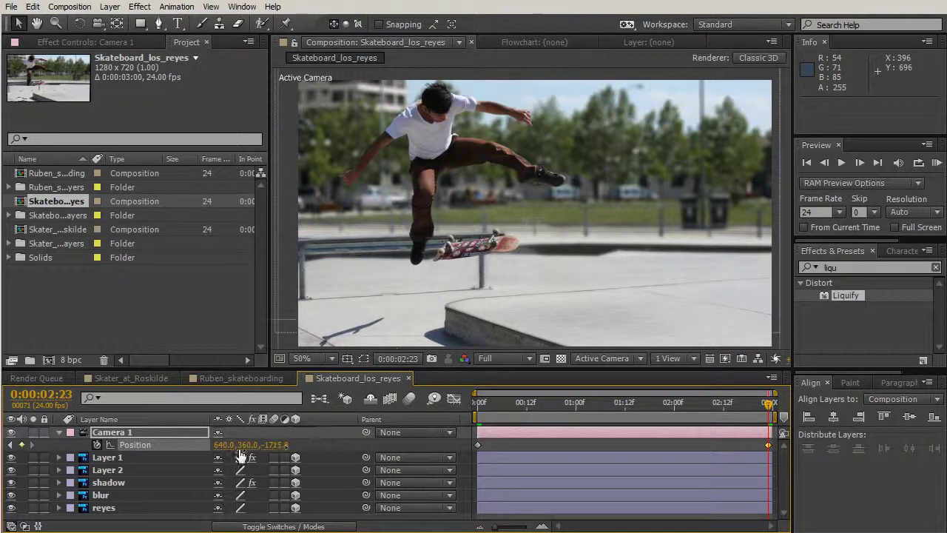
pyautogui.moveTo(240, 445)
pyautogui.mouseDown()
pyautogui.moveTo(224, 444)
pyautogui.moveTo(232, 445)
pyautogui.mouseUp()
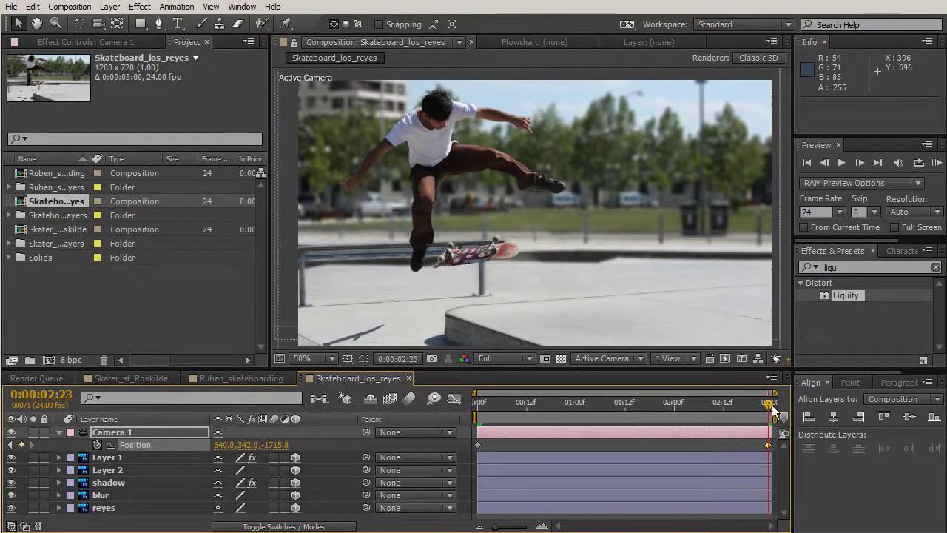
pyautogui.press('KP_0')
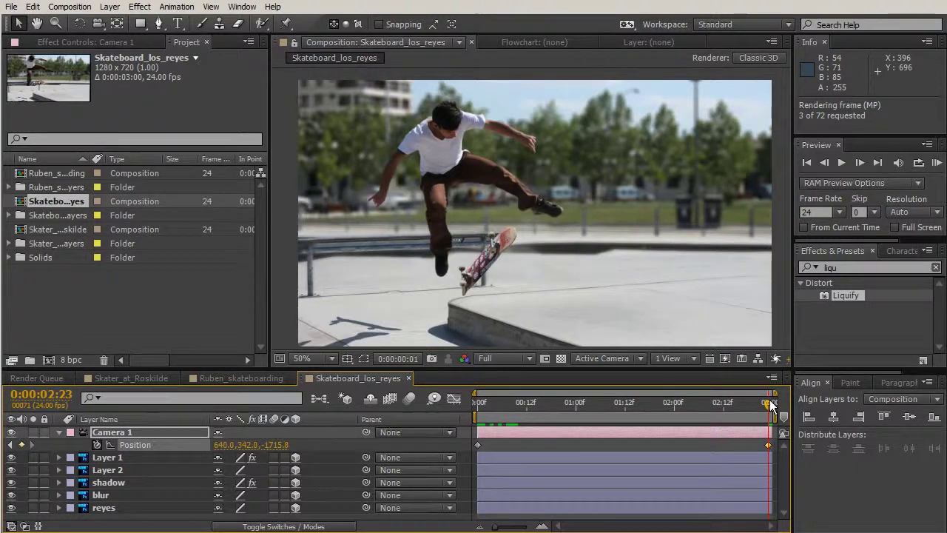